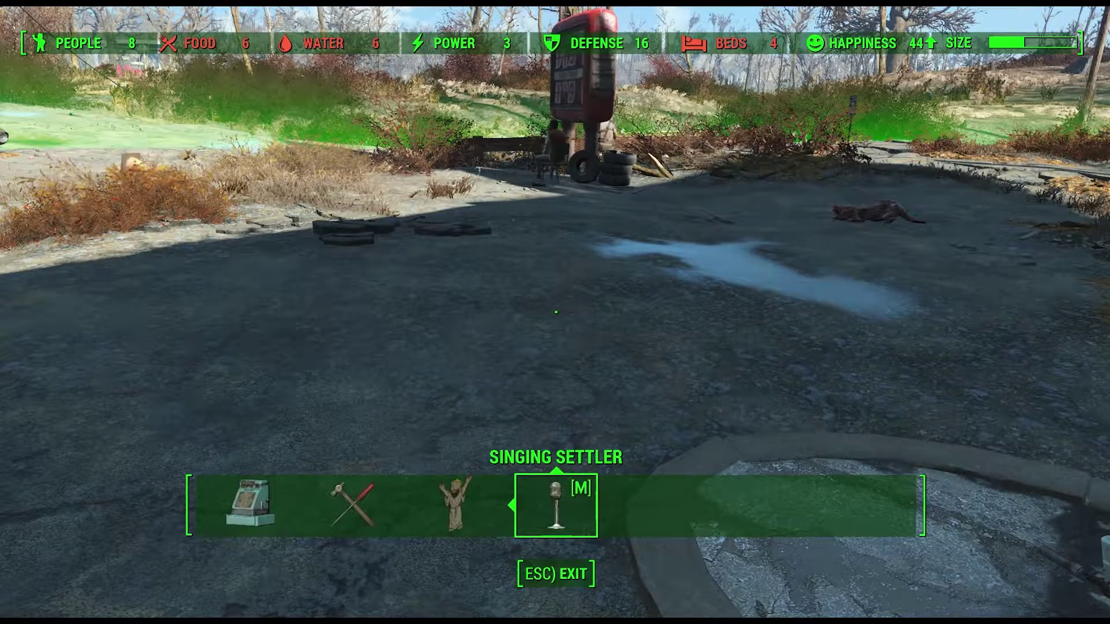
Build a Singer's Microphone from the Singing Settler microphones on the paved ground of the settlement
key(Return)
key(Right)
key(Right)
key(Return)
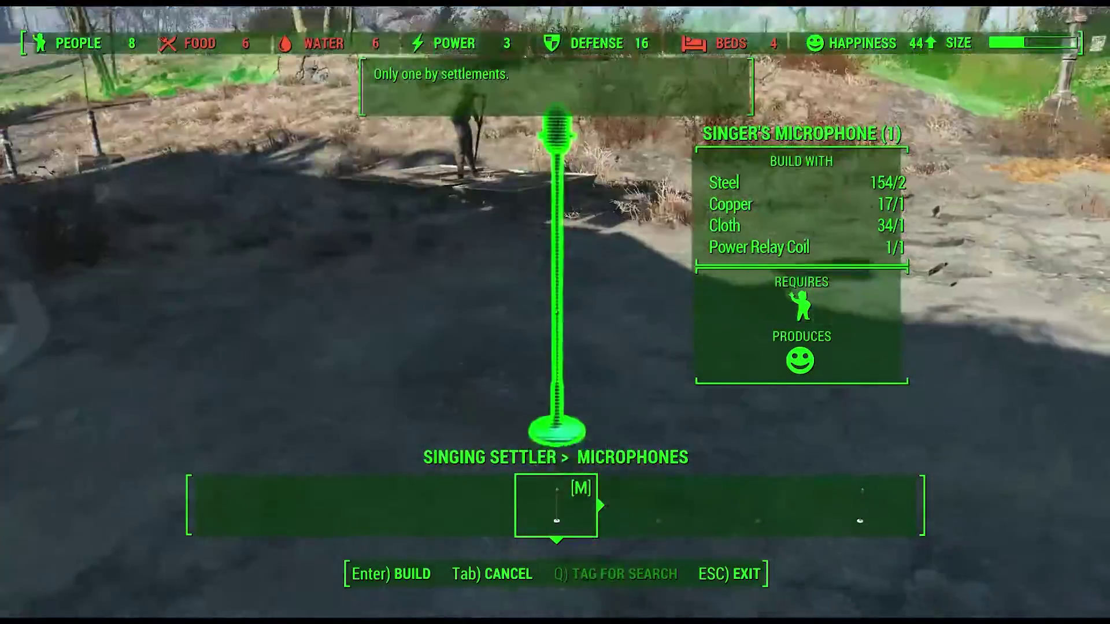
key(Return)
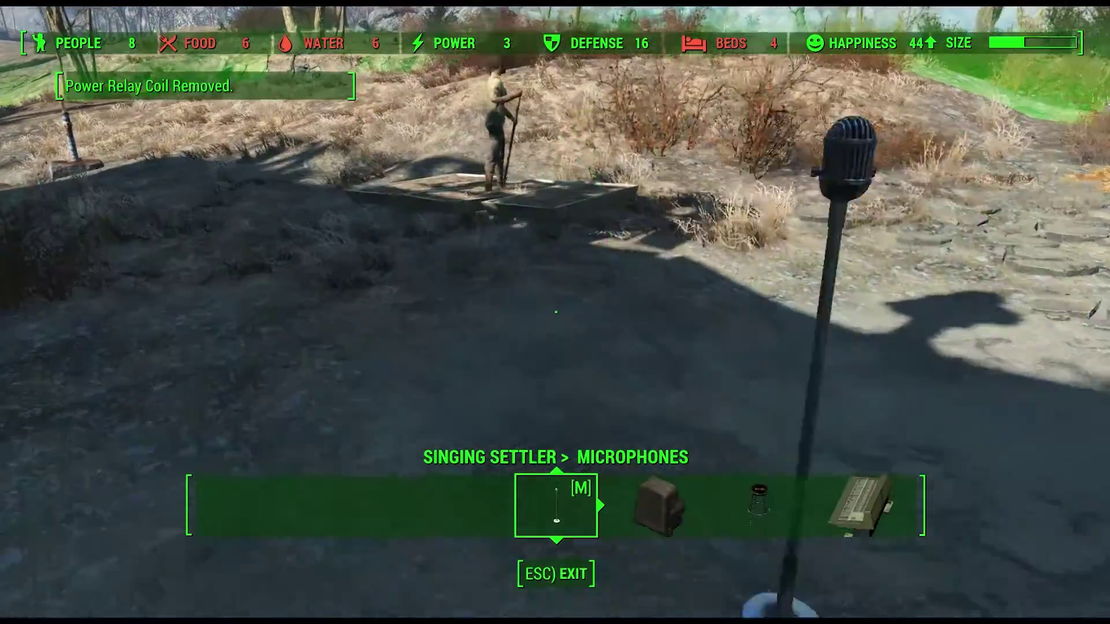
Assign the settler working at the garden plot to the newly placed Singer's Microphone
key(w)
key(Return)
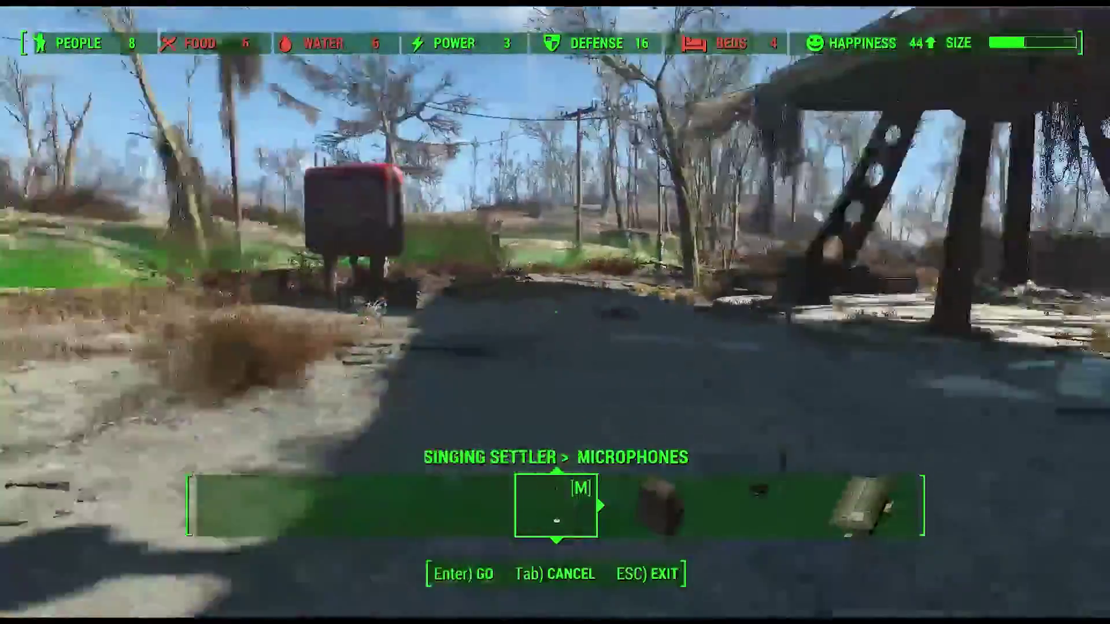
key(Return)
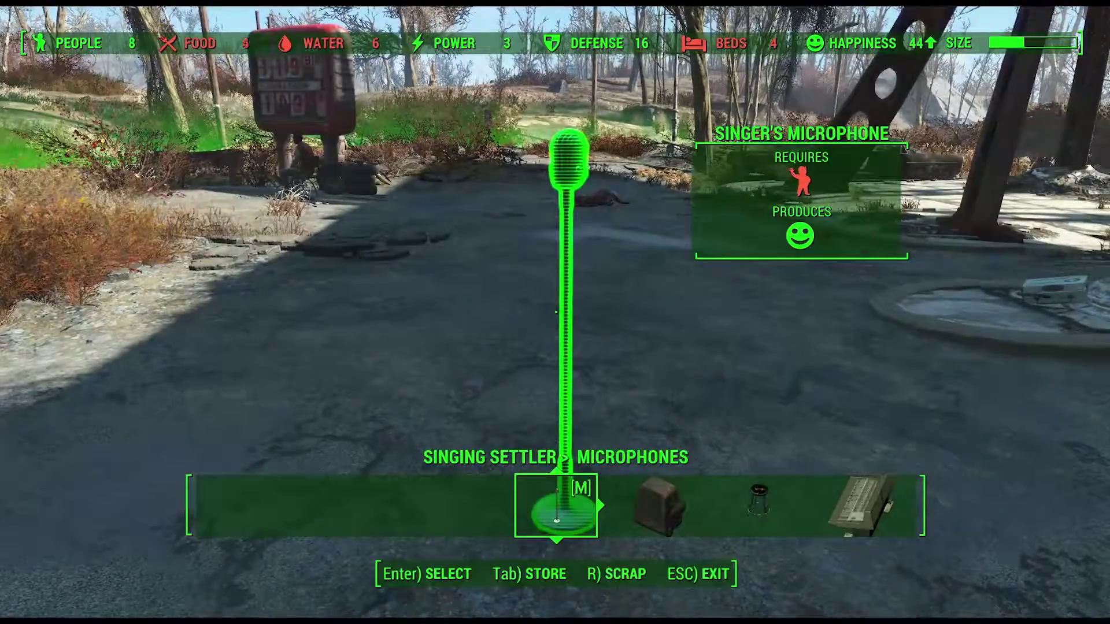
key(s)
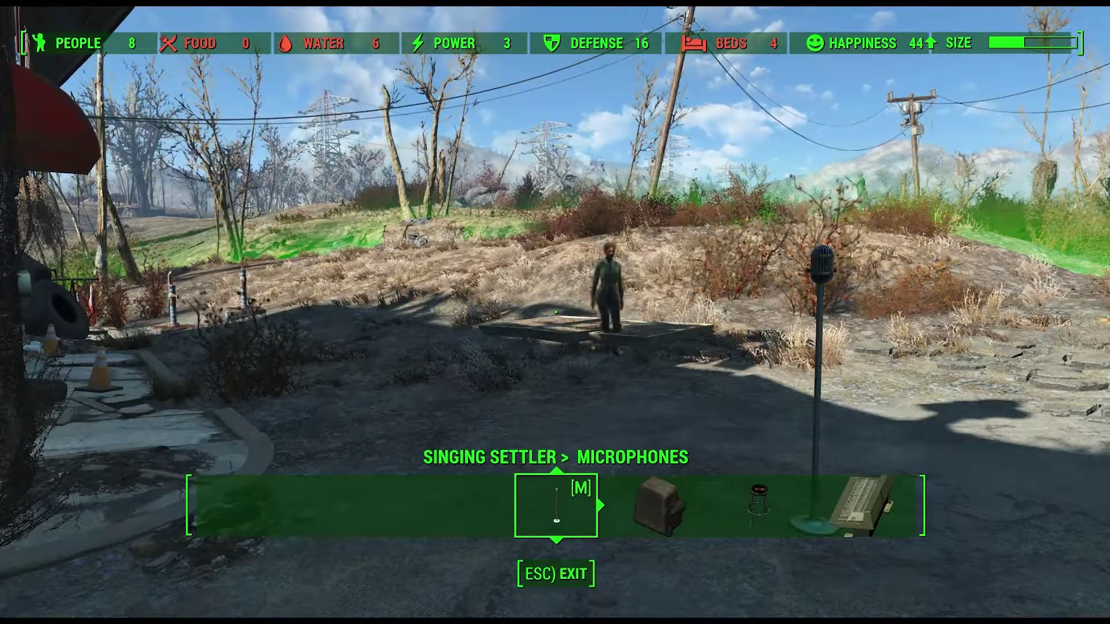
Go to the song terminal and look through its list of editable custom songs
key(d)
key(d)
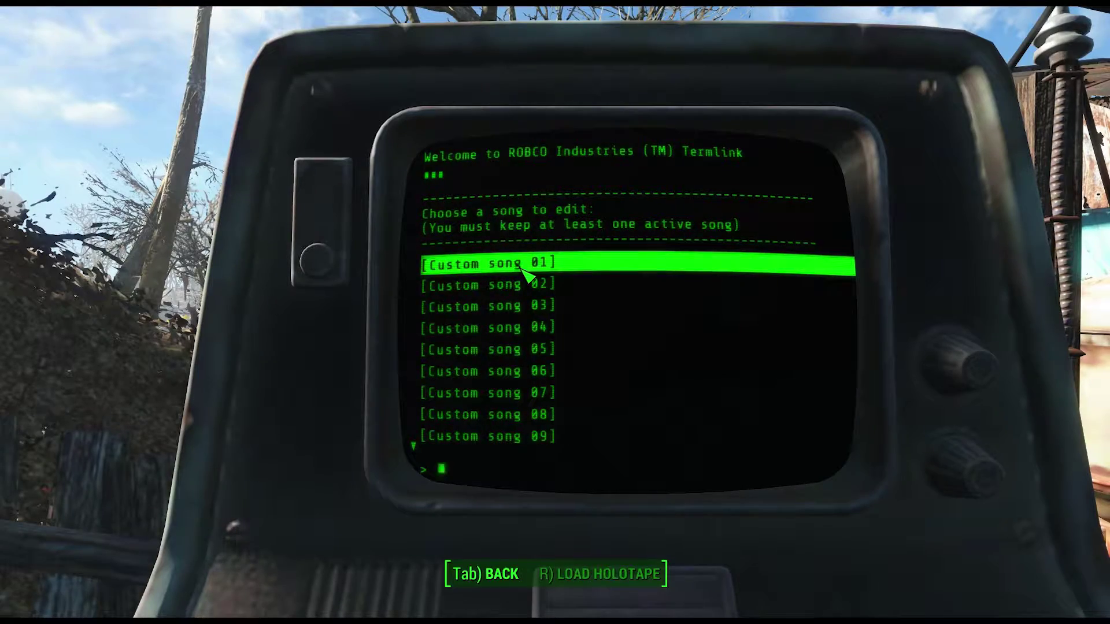
scroll(538, 370, down, 1)
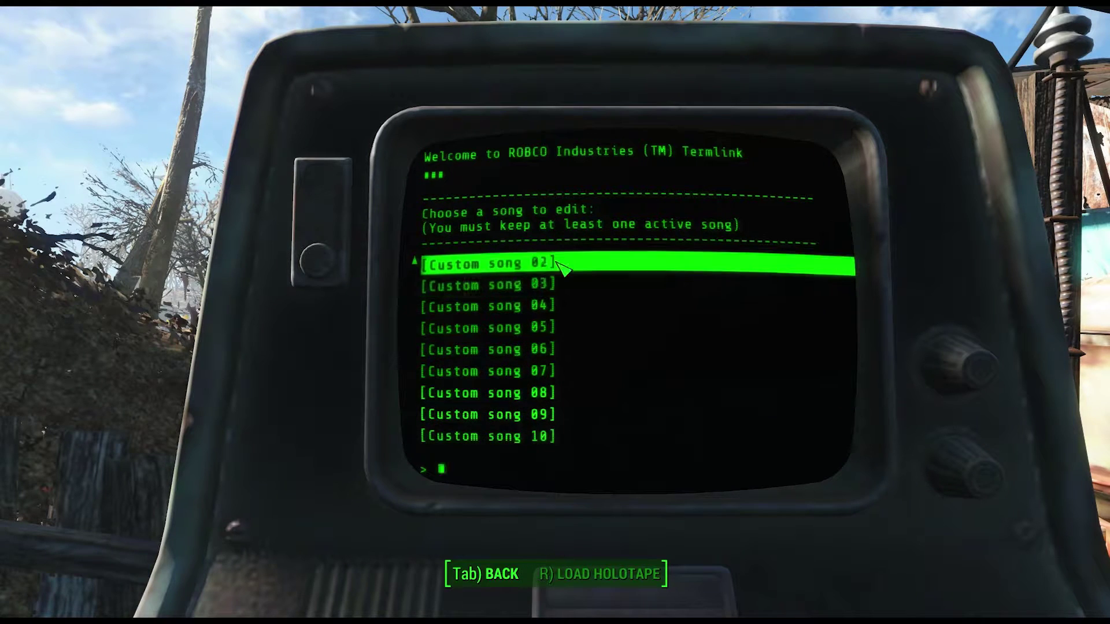
scroll(552, 272, up, 1)
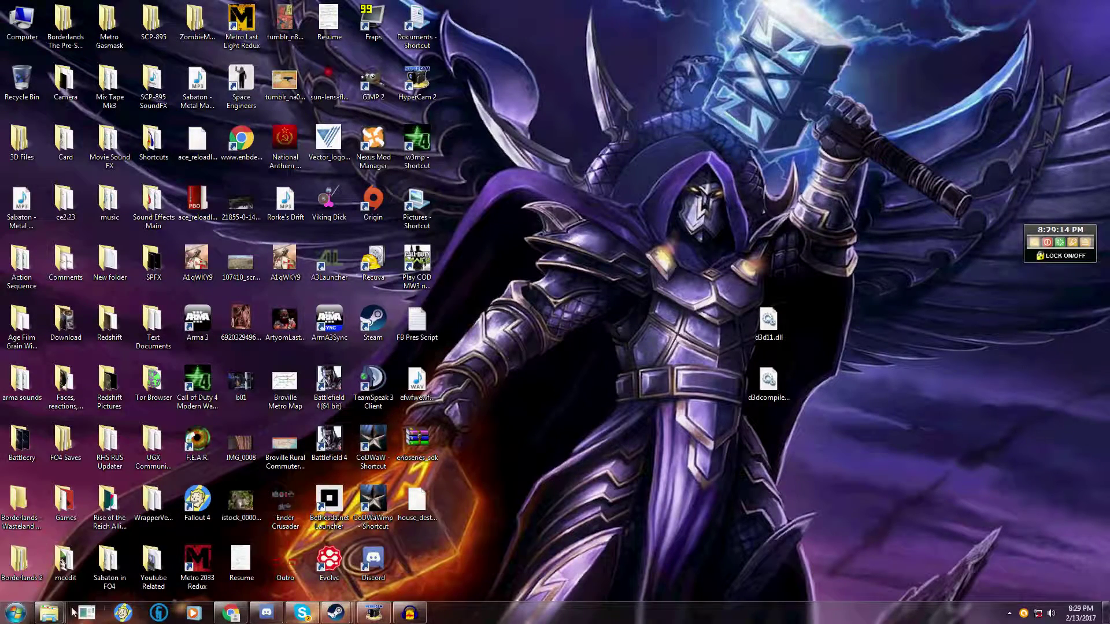
Bring up the Sabaton in FO4 folder and the Online-Convert browser window side by side on the desktop
mouse_move(49, 613)
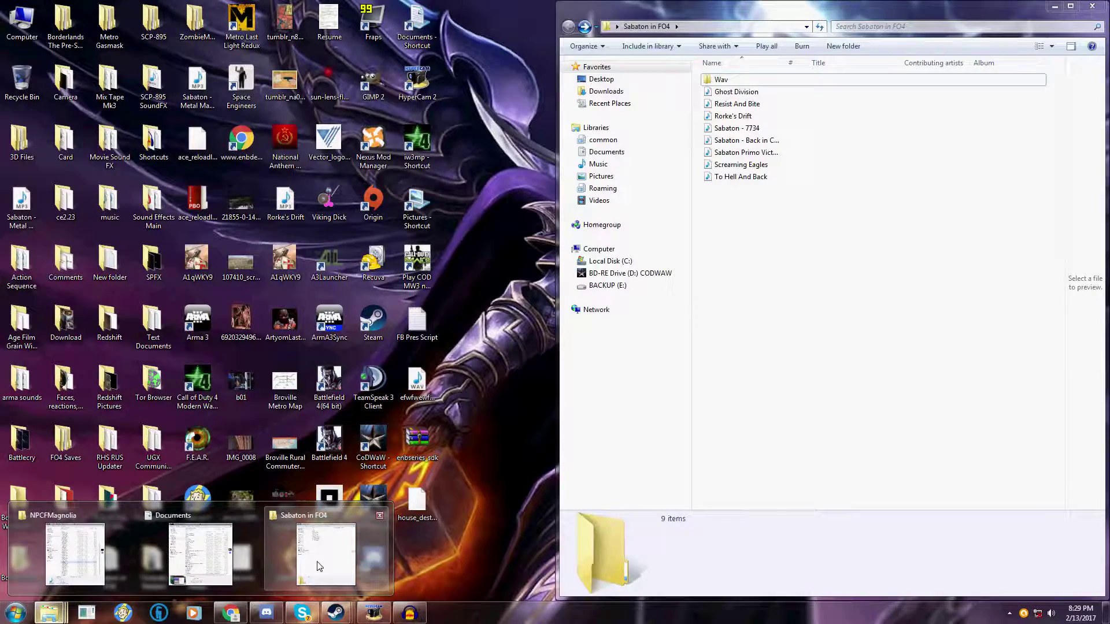
click(325, 555)
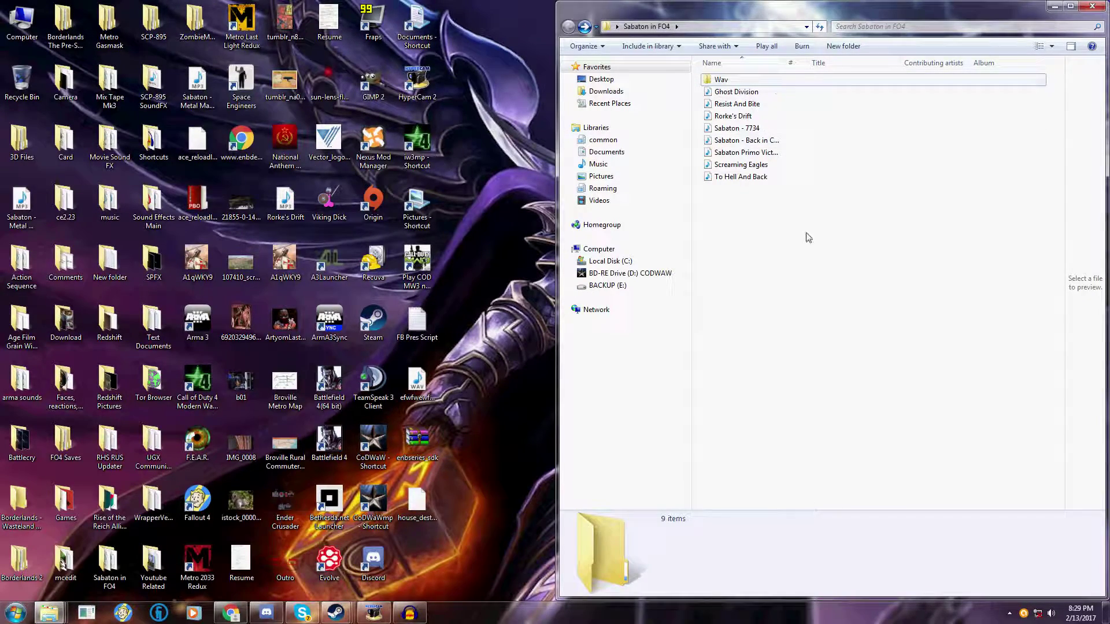
drag(805, 238, 724, 272)
mouse_move(224, 617)
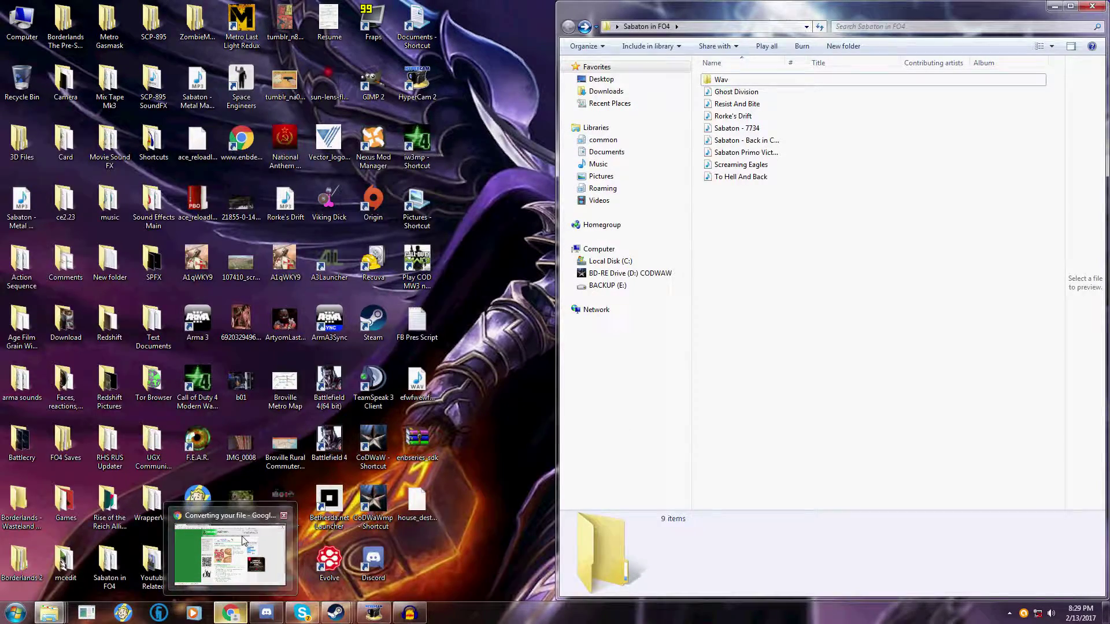
click(240, 546)
drag(230, 111, 4, 275)
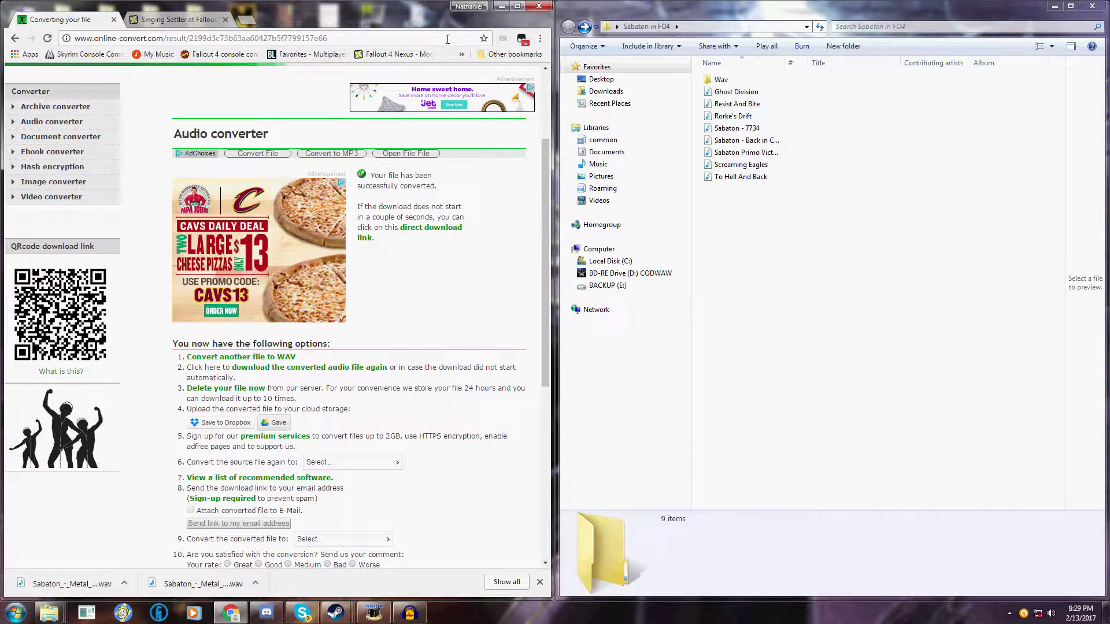
Convert Ghost Division from the Sabaton in FO4 folder to WAV with the online converter's unchanged settings
click(213, 356)
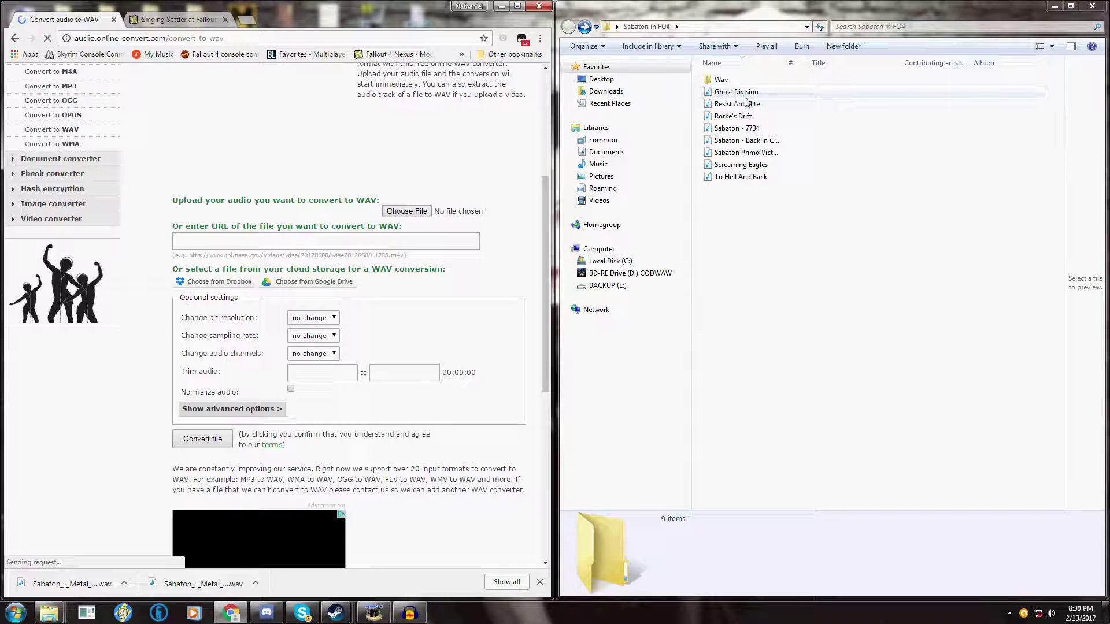
drag(745, 96, 397, 213)
scroll(344, 400, down, 2)
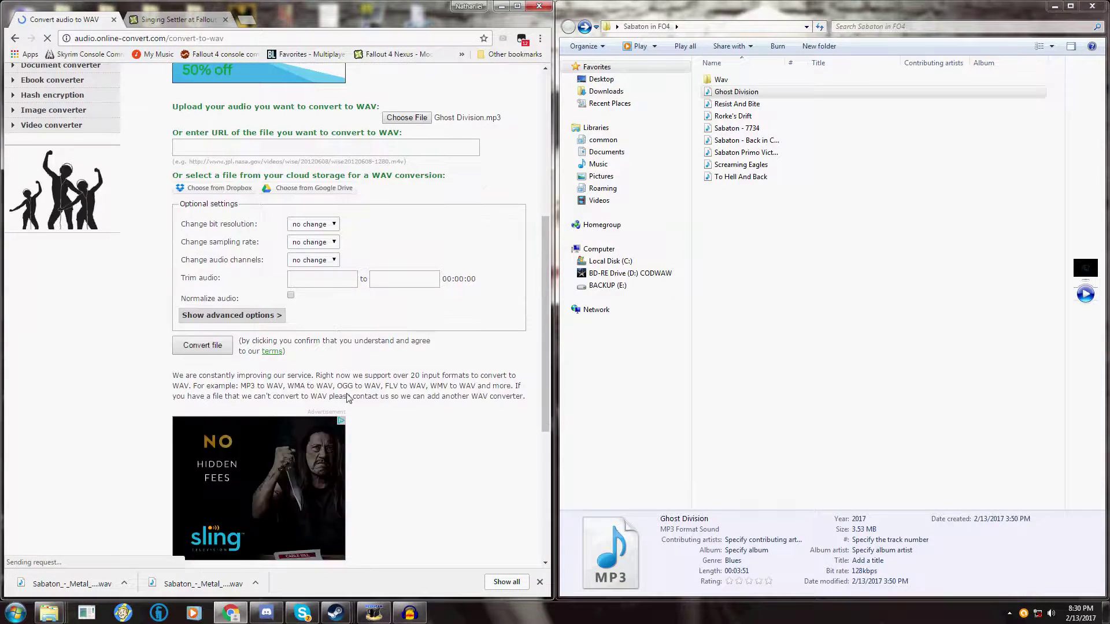
click(200, 346)
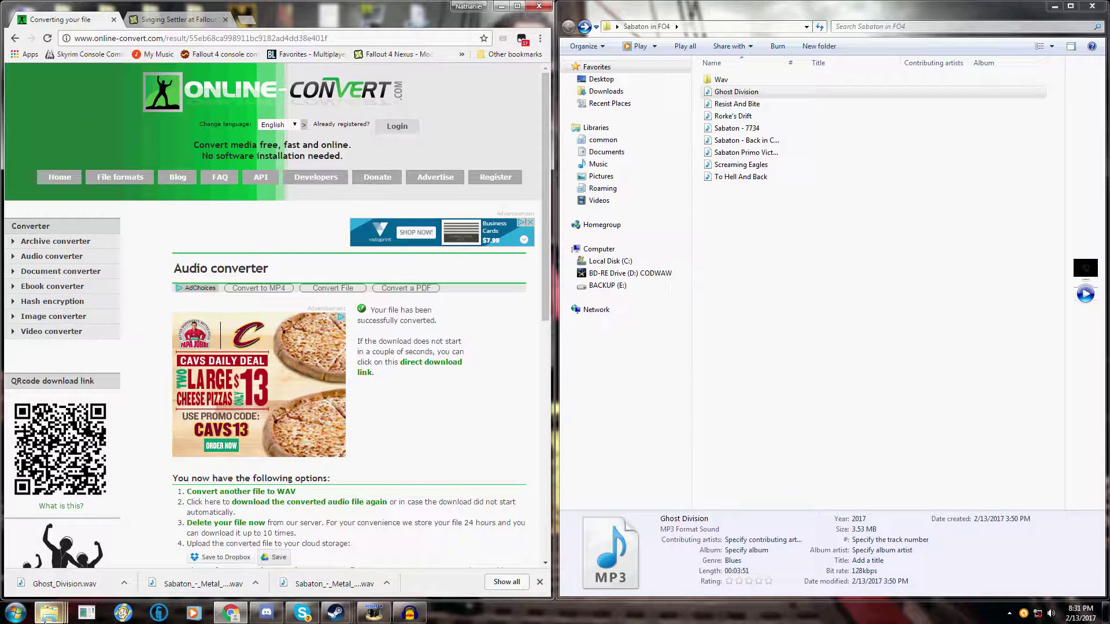
Move Ghost_Division.wav from Downloads into the Wav folder inside Sabaton in FO4
key(alt+Tab)
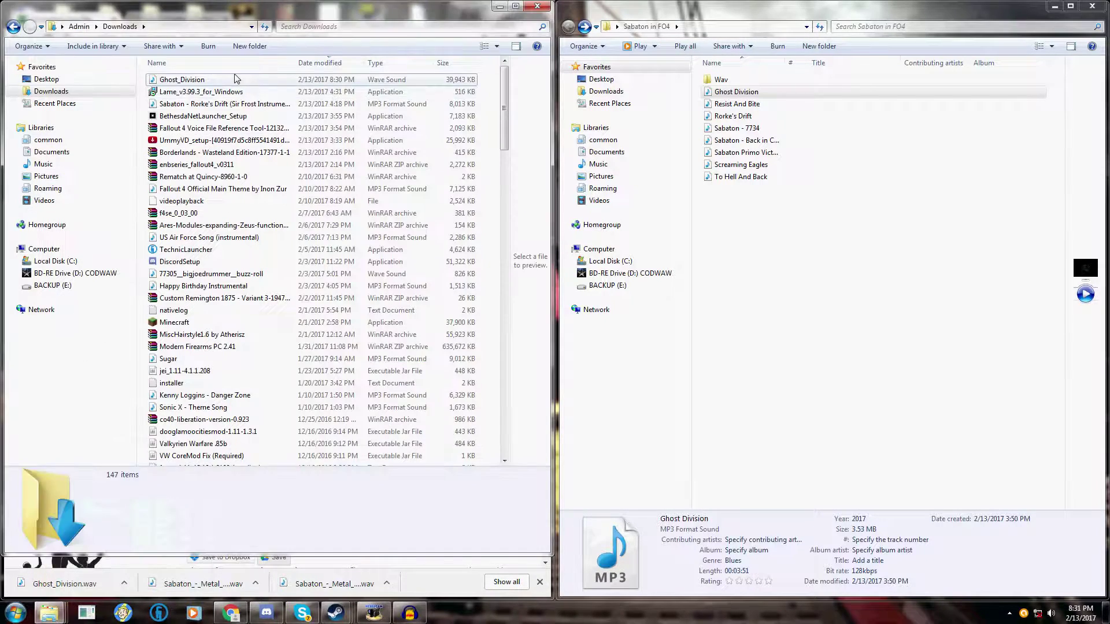
drag(179, 80, 726, 79)
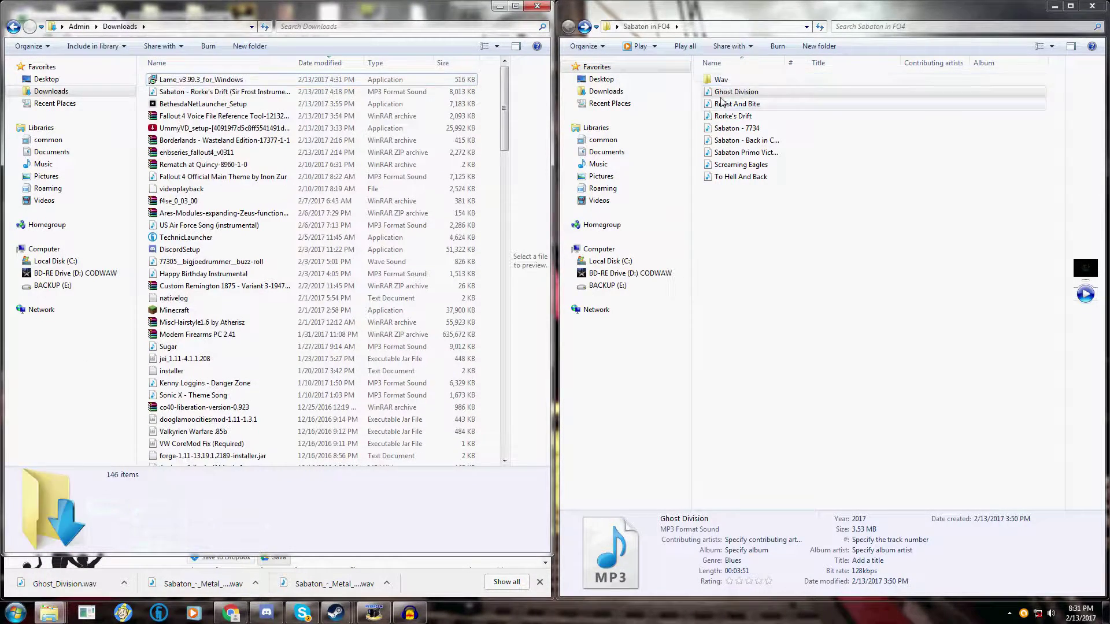
click(728, 80)
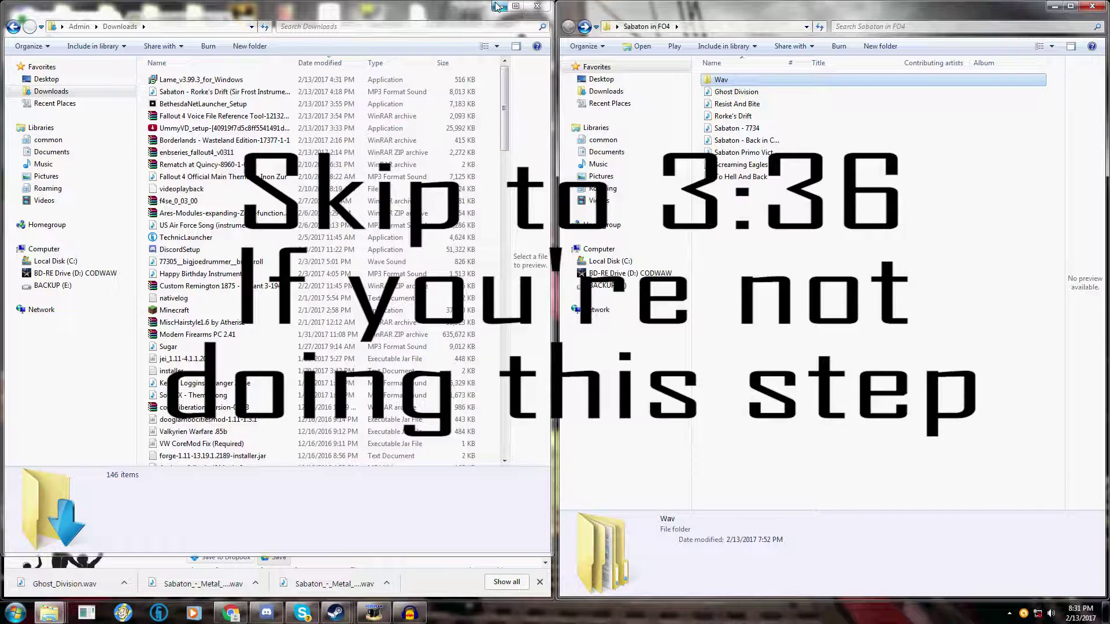
Minimize the Downloads window, switch to Audacity and import the Ghost Division MP3
click(497, 6)
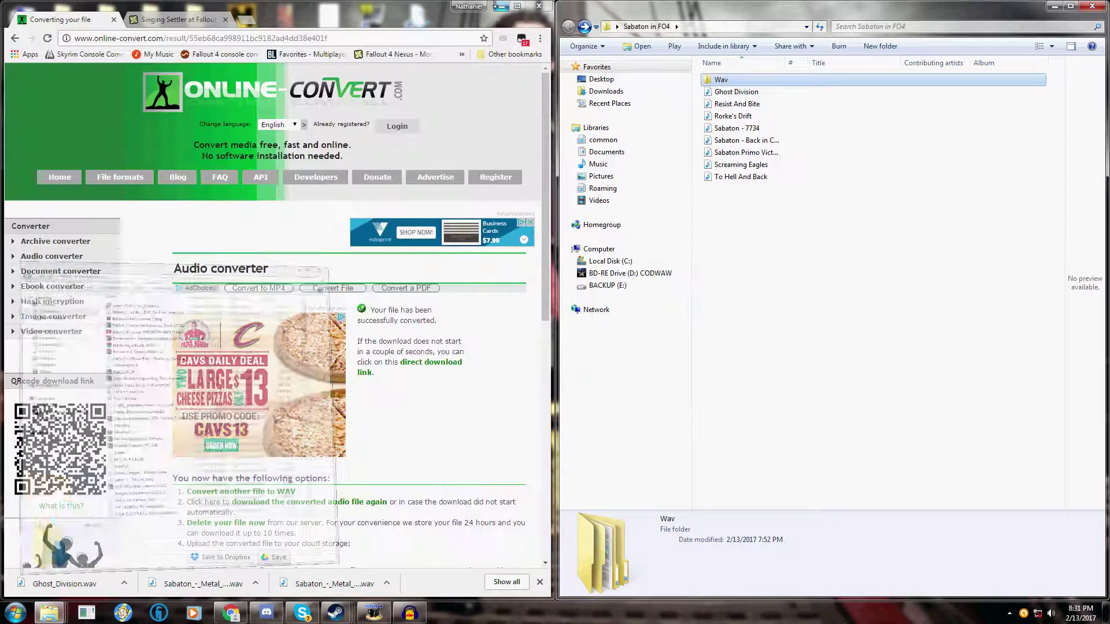
click(411, 613)
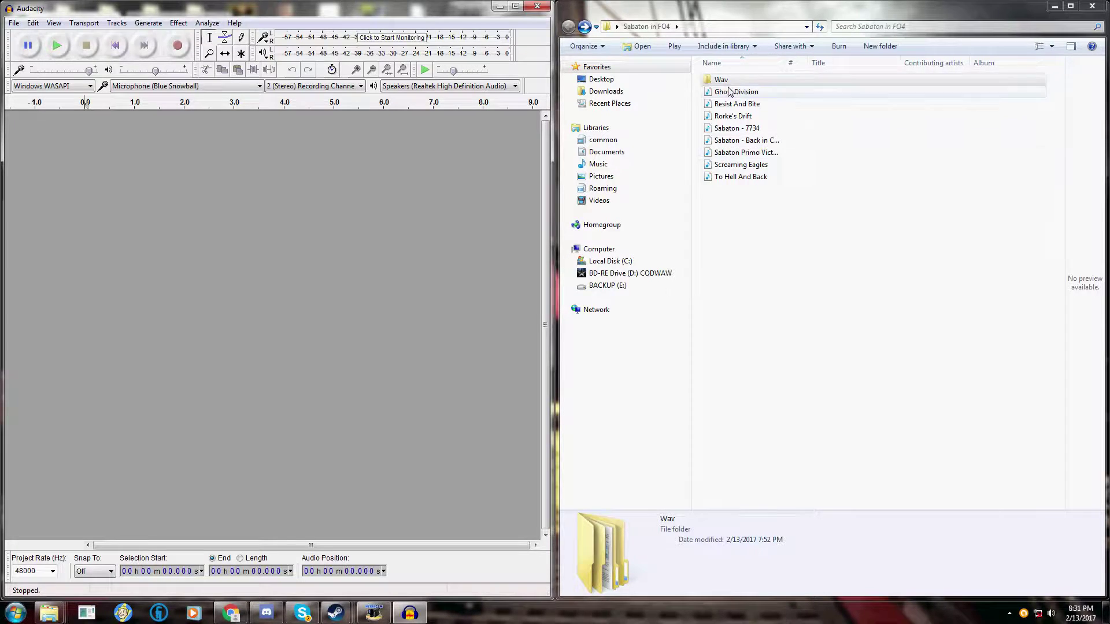
drag(738, 97, 90, 225)
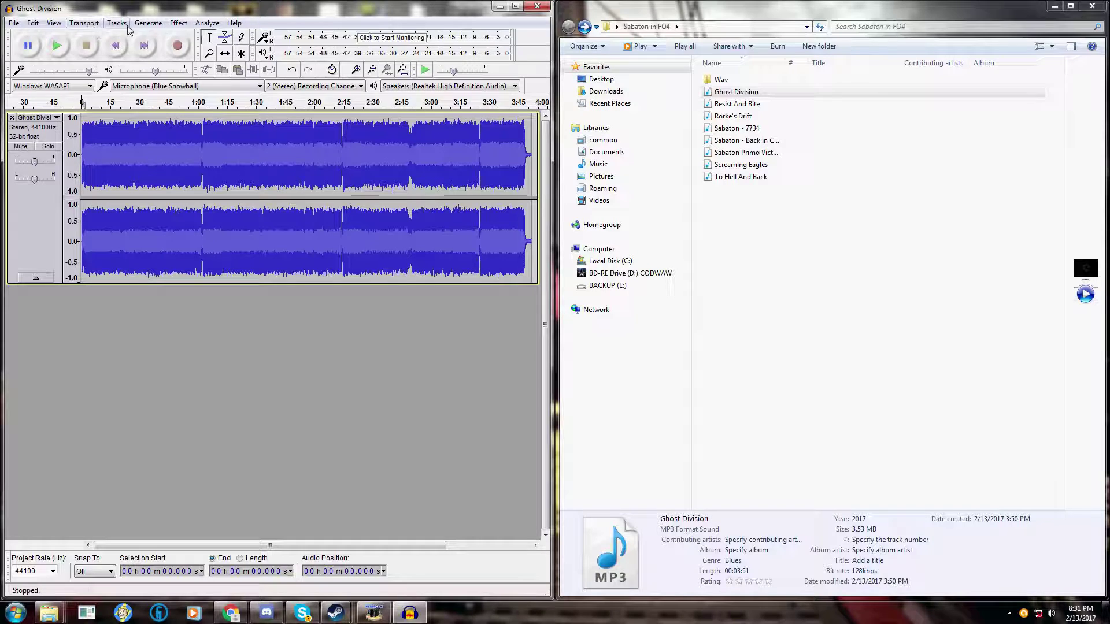
Apply Vocal Reduction and Isolation to the whole track with Isolate Vocals, strength 1.00, low cut 120 Hz and high cut 9000 Hz
click(179, 23)
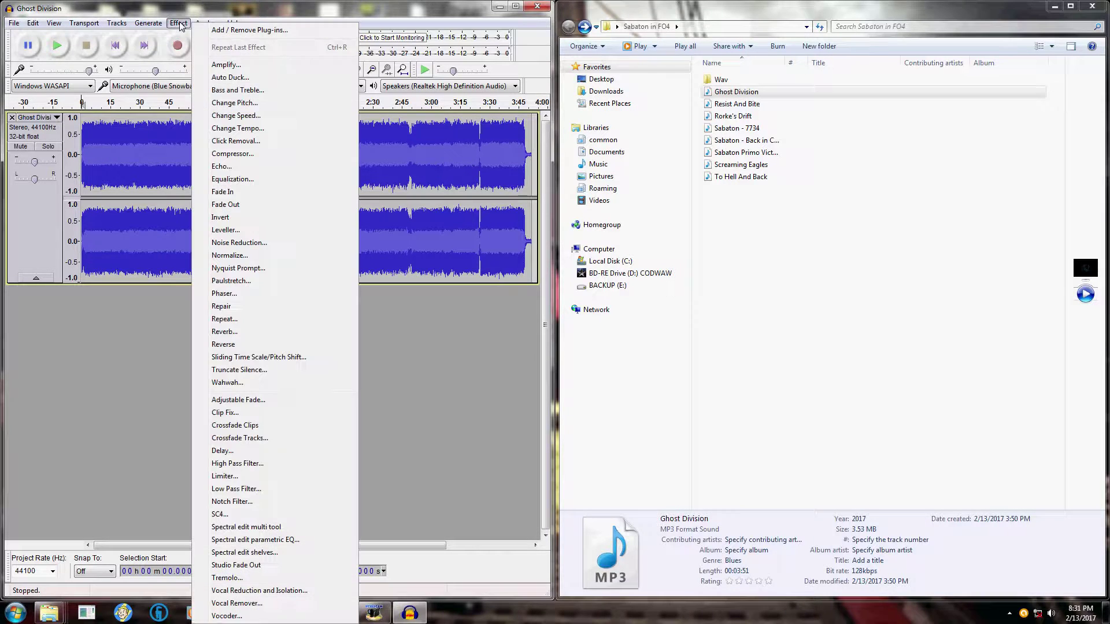
click(179, 23)
click(178, 23)
click(258, 591)
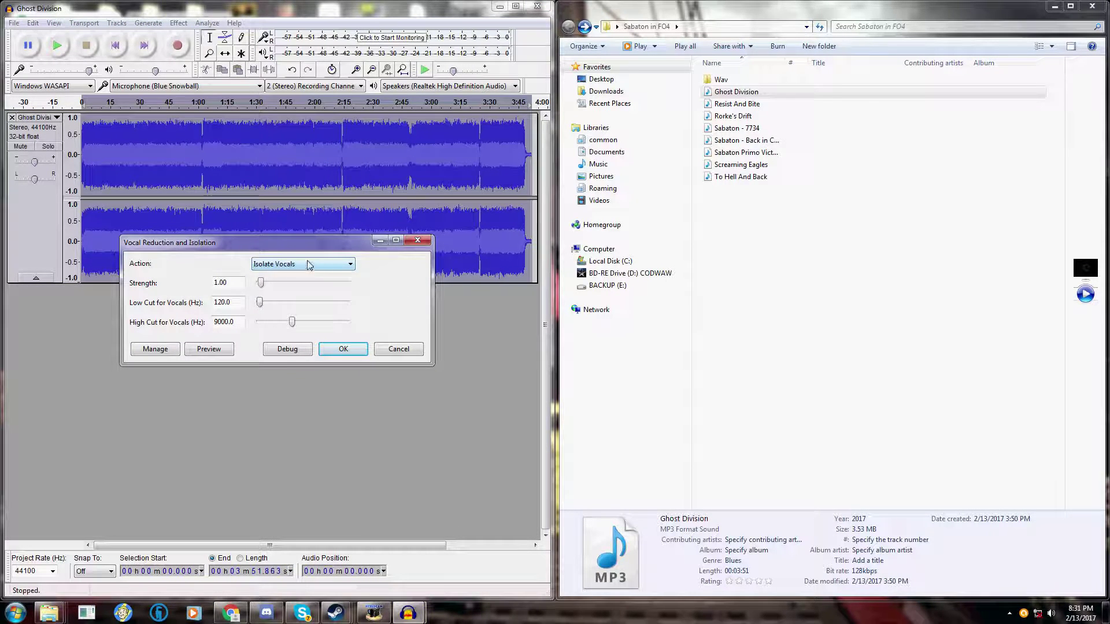
click(342, 350)
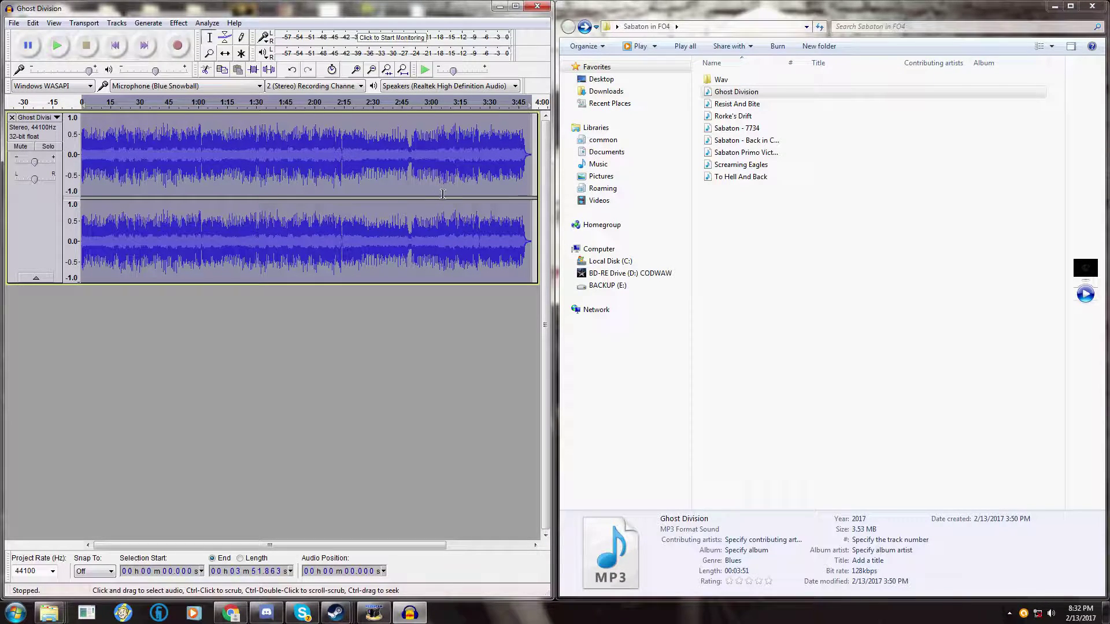
Export the isolated vocals to the Desktop as an MP3 named Ghost Division, using the Standard 170-210 kbps preset
click(11, 24)
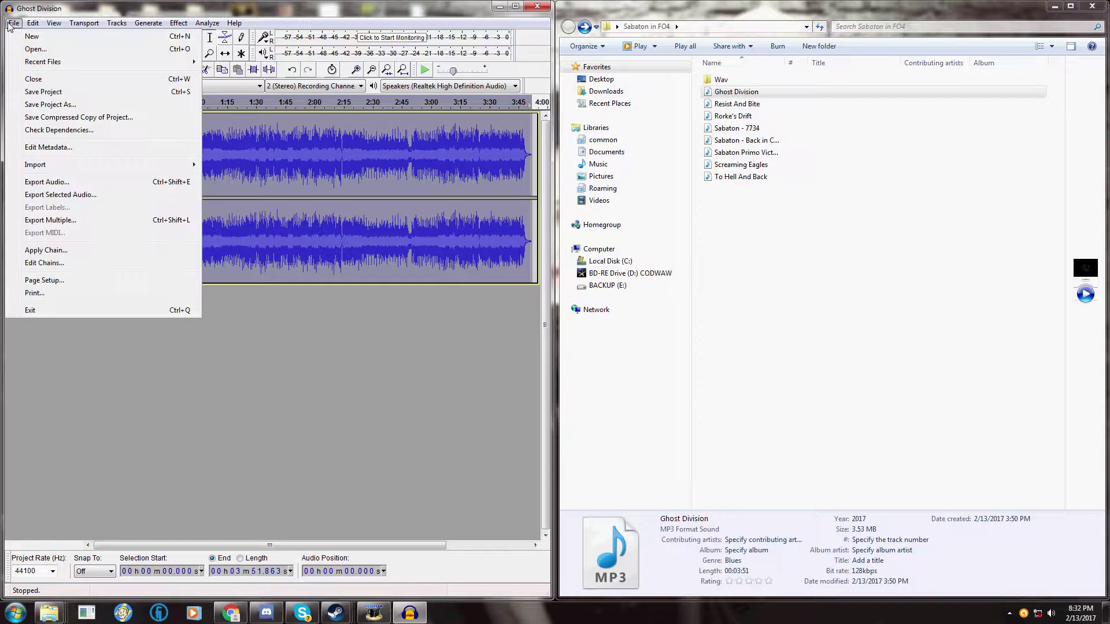
click(127, 183)
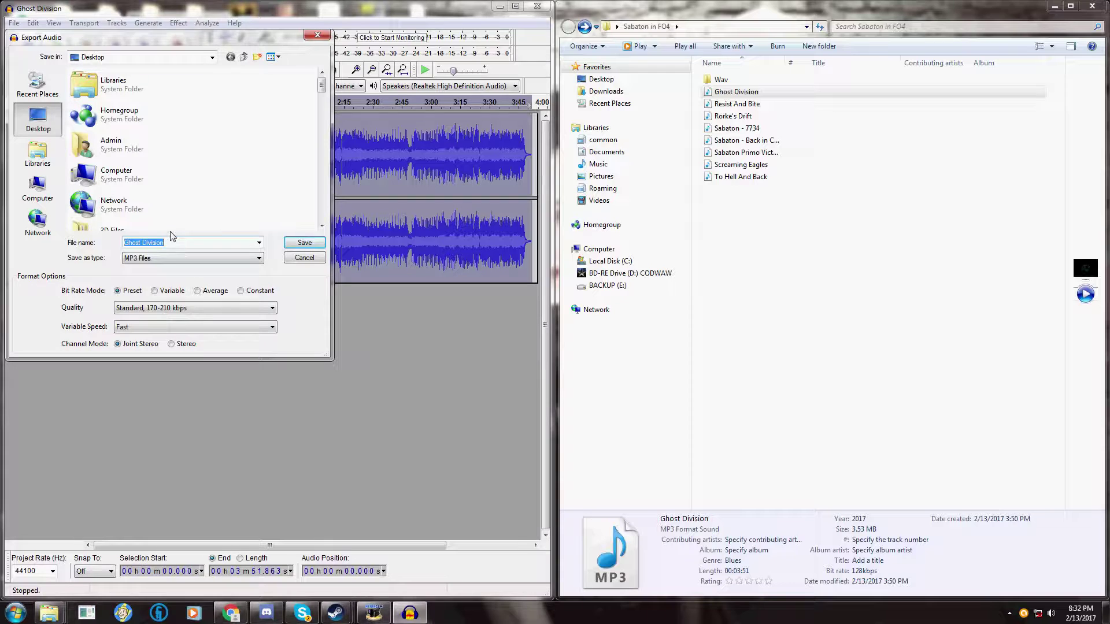
click(304, 244)
click(624, 445)
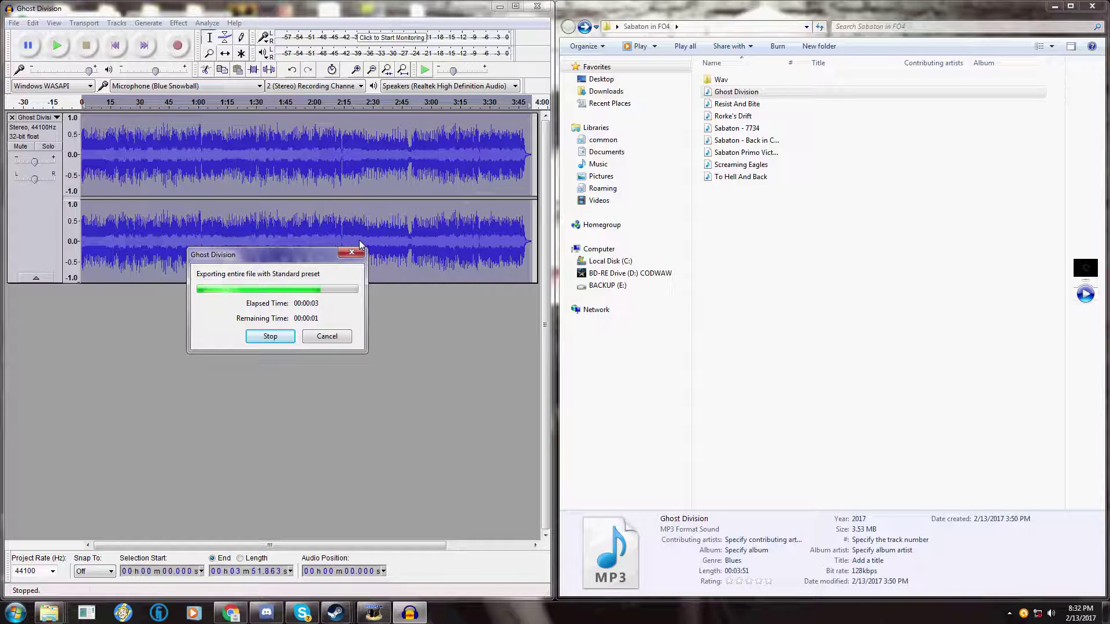
Convert the vocals-only Ghost Division MP3 from the desktop to WAV on the Online-Convert site
click(499, 6)
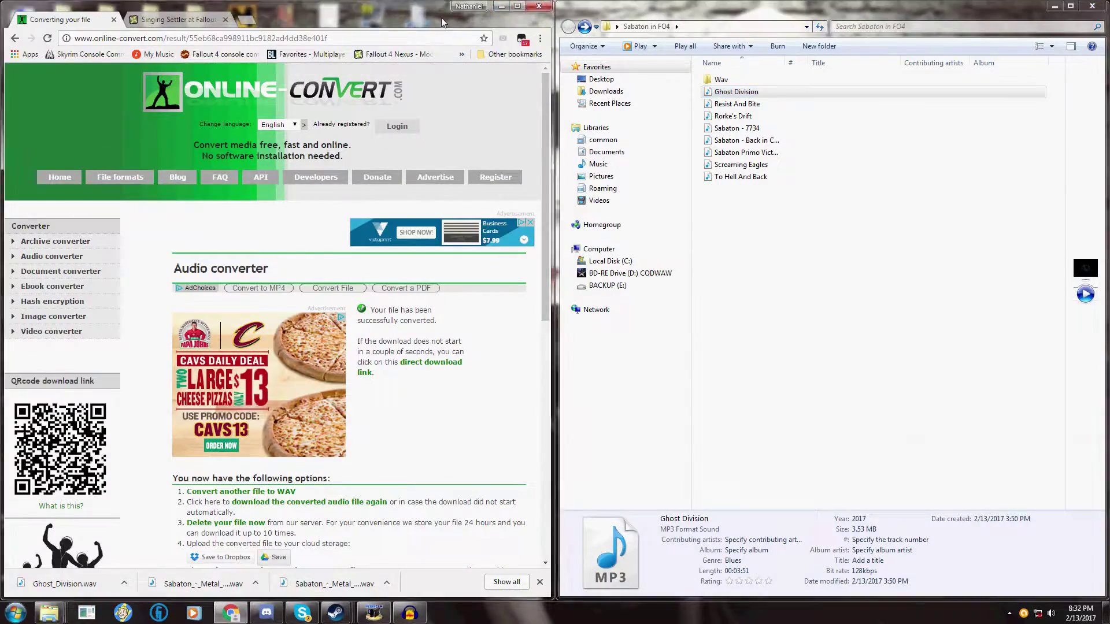
drag(442, 22, 1107, 404)
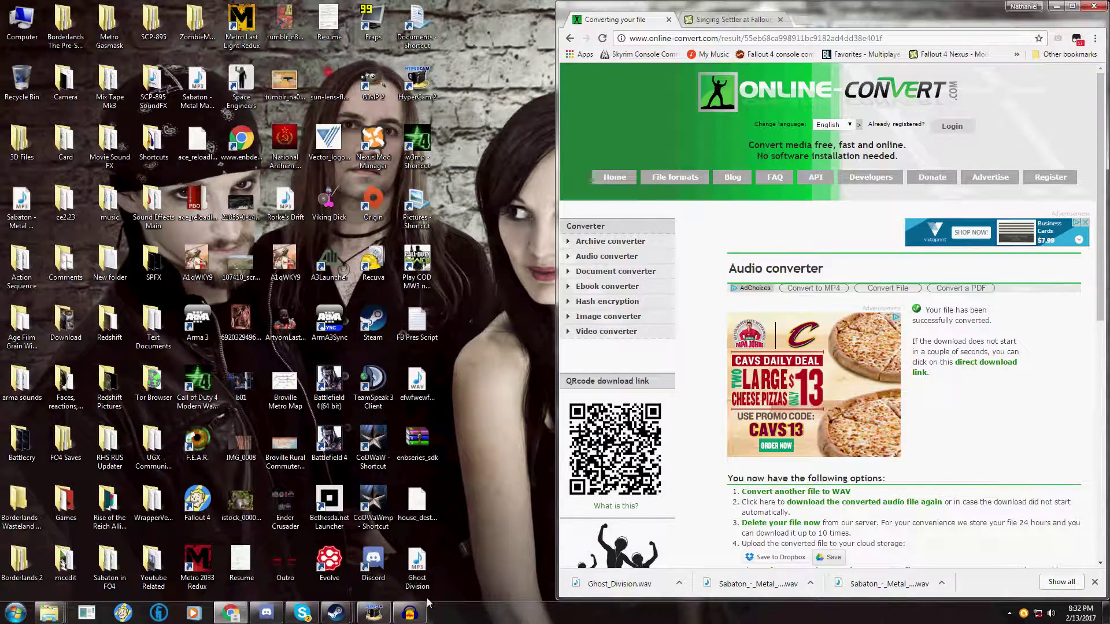
scroll(770, 470, down, 1)
click(778, 454)
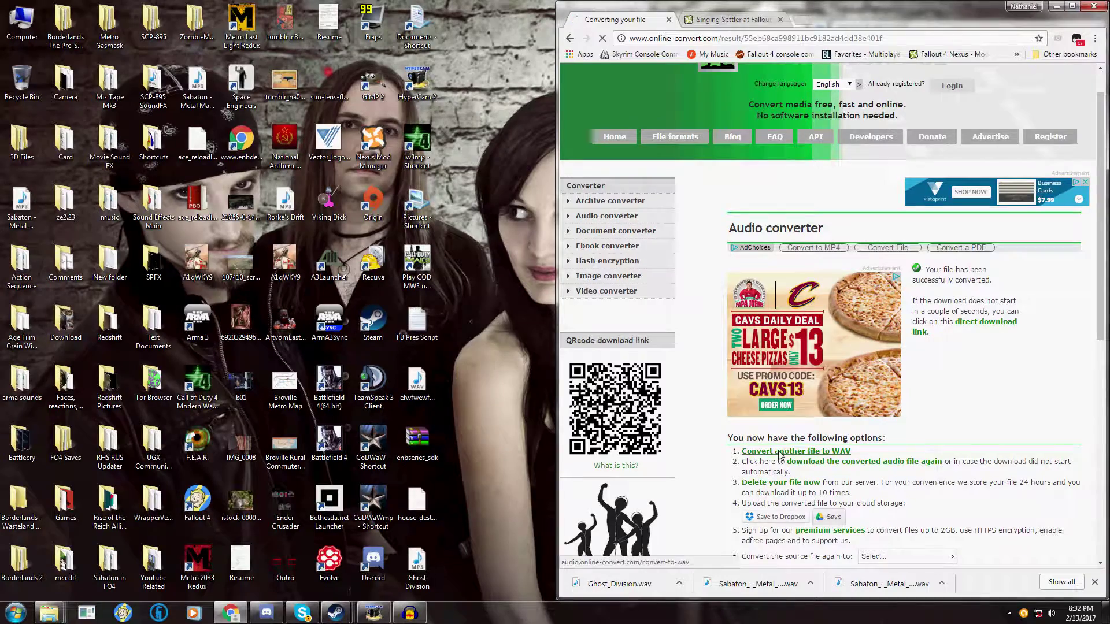
drag(417, 562, 937, 468)
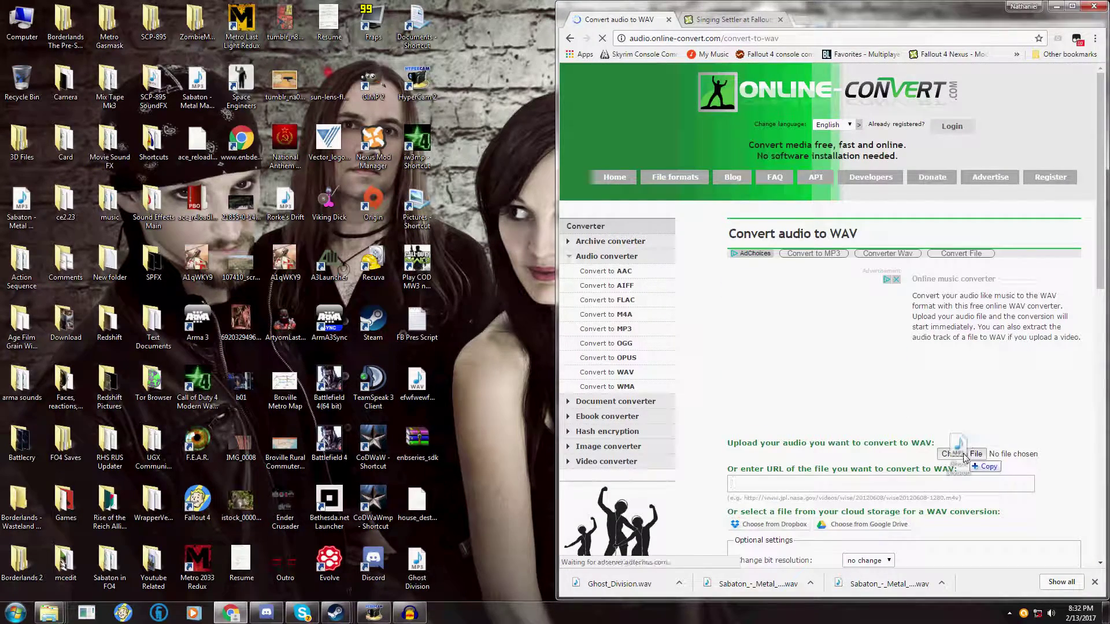
drag(963, 457, 962, 456)
drag(925, 9, 2, 68)
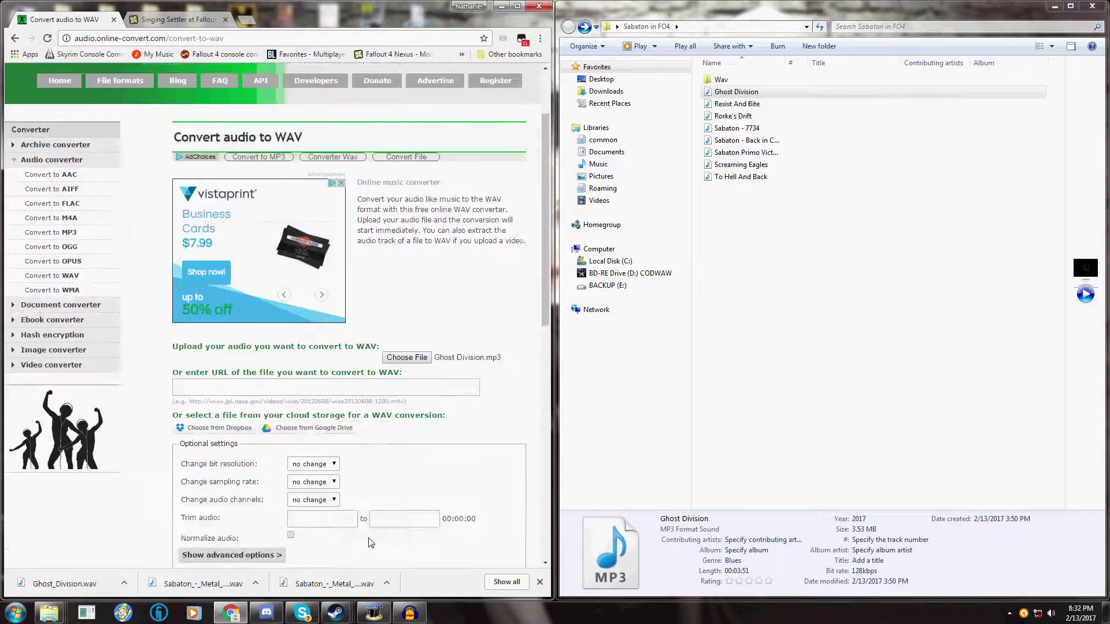
scroll(261, 257, down, 3)
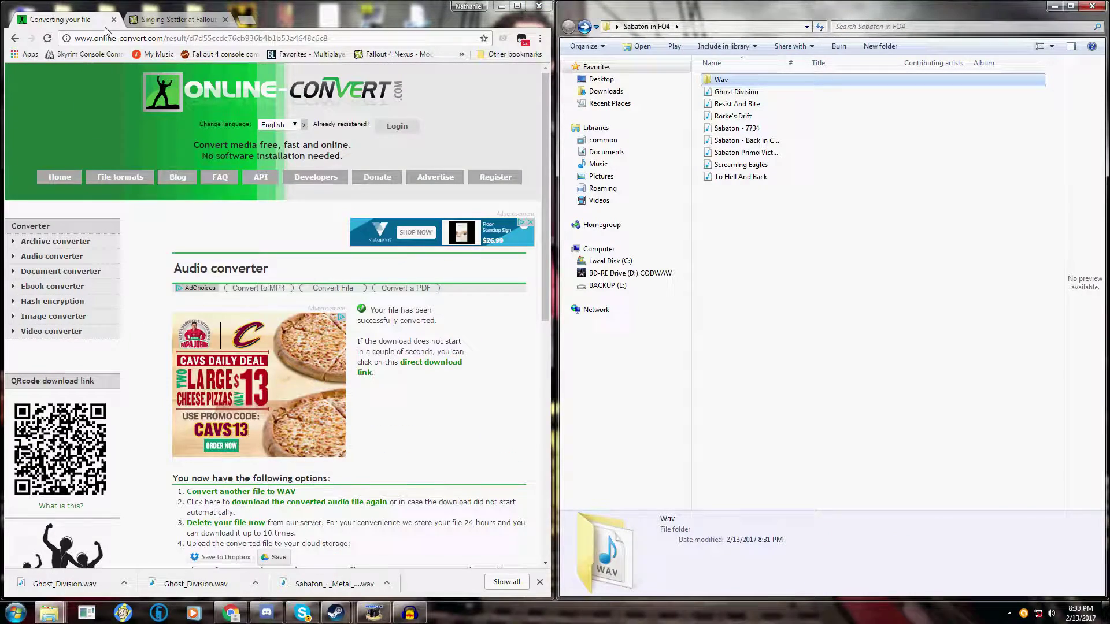
Move the newly converted Ghost_Division WAV from Downloads into the Vocals folder inside Wav, and minimize the Downloads window
mouse_move(51, 616)
click(116, 509)
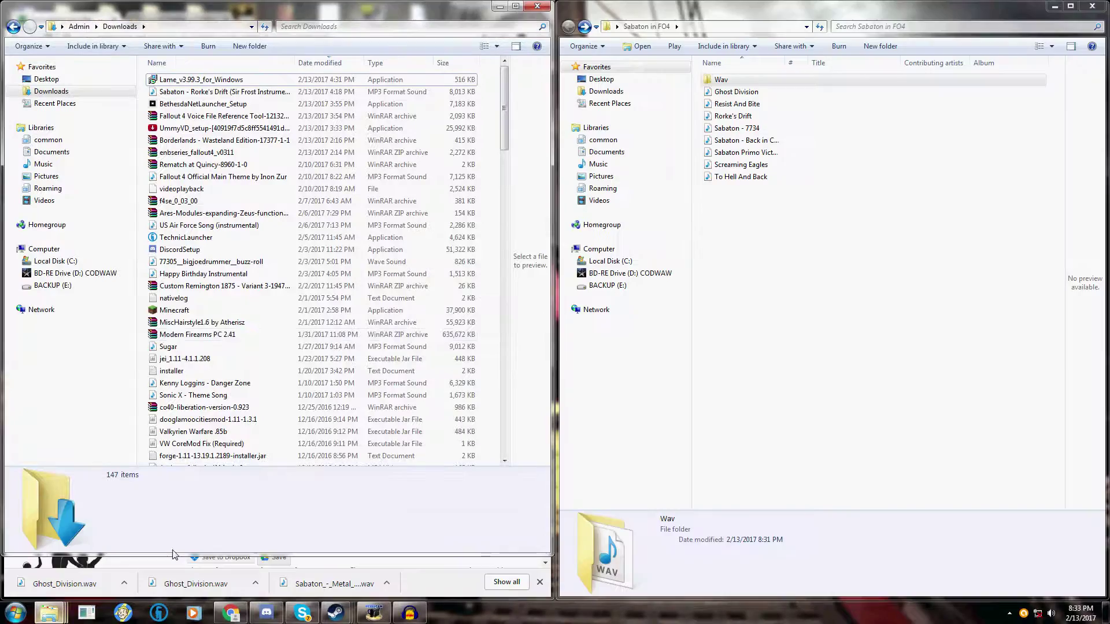
double_click(715, 82)
double_click(717, 81)
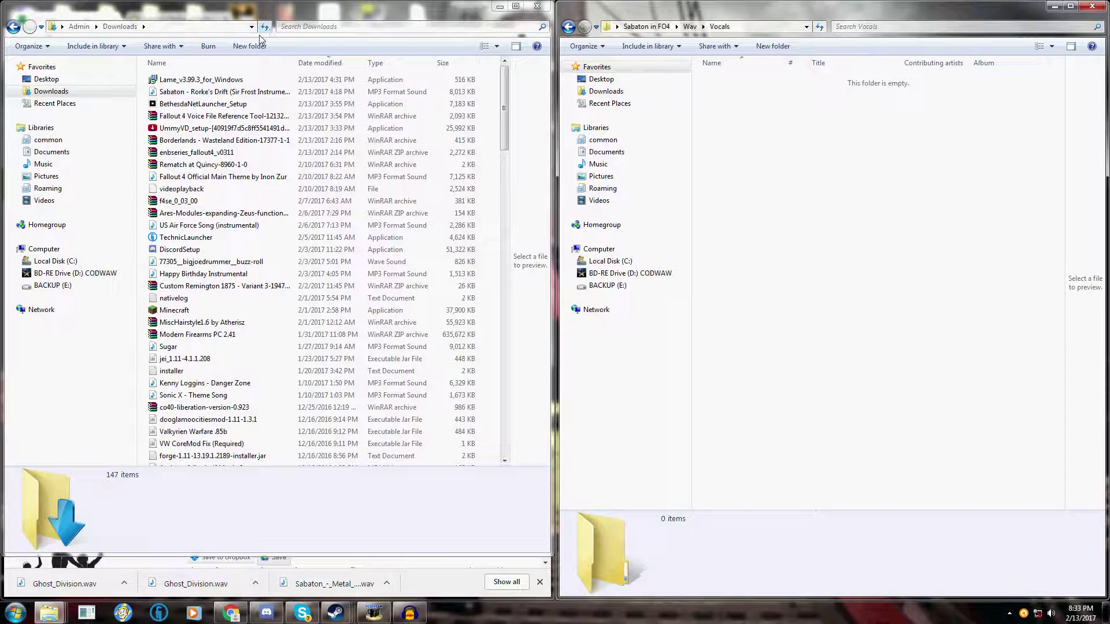
click(182, 87)
drag(188, 81, 761, 176)
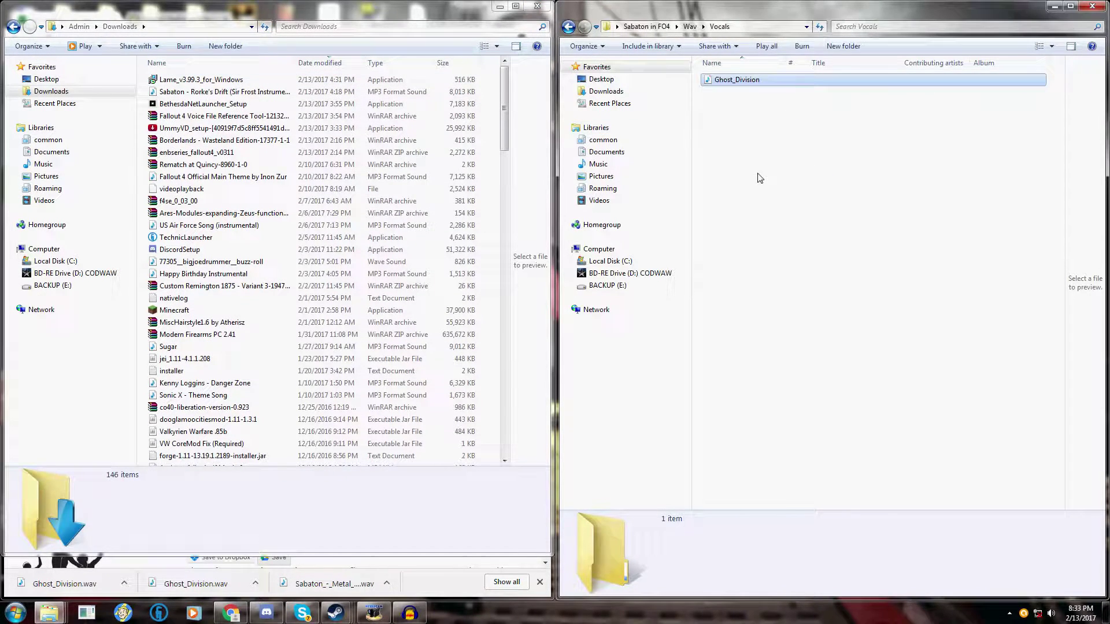
click(500, 5)
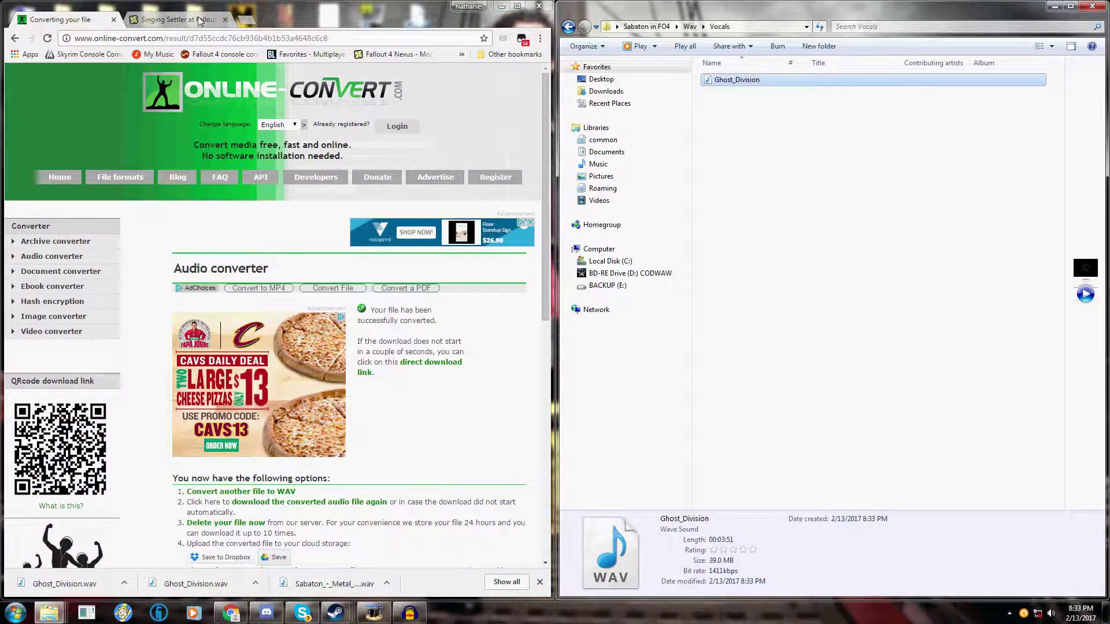
Copy the file name 000157A6_1 for Custom Song 3 from the Custom songs list on the Singing Settler page
click(190, 23)
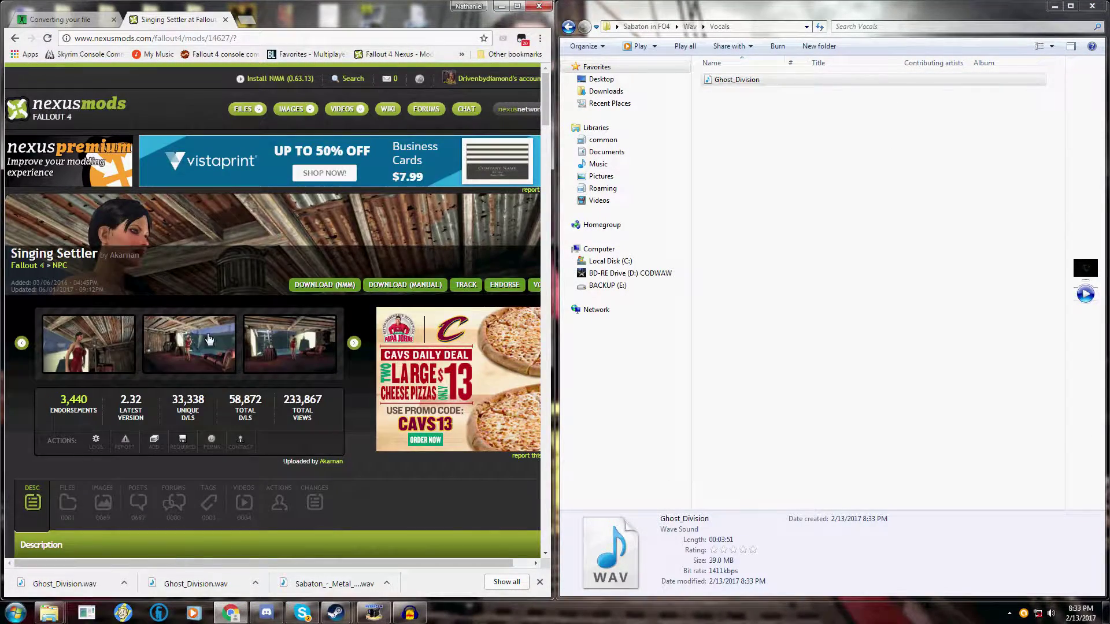
scroll(86, 330, down, 15)
scroll(84, 327, down, 12)
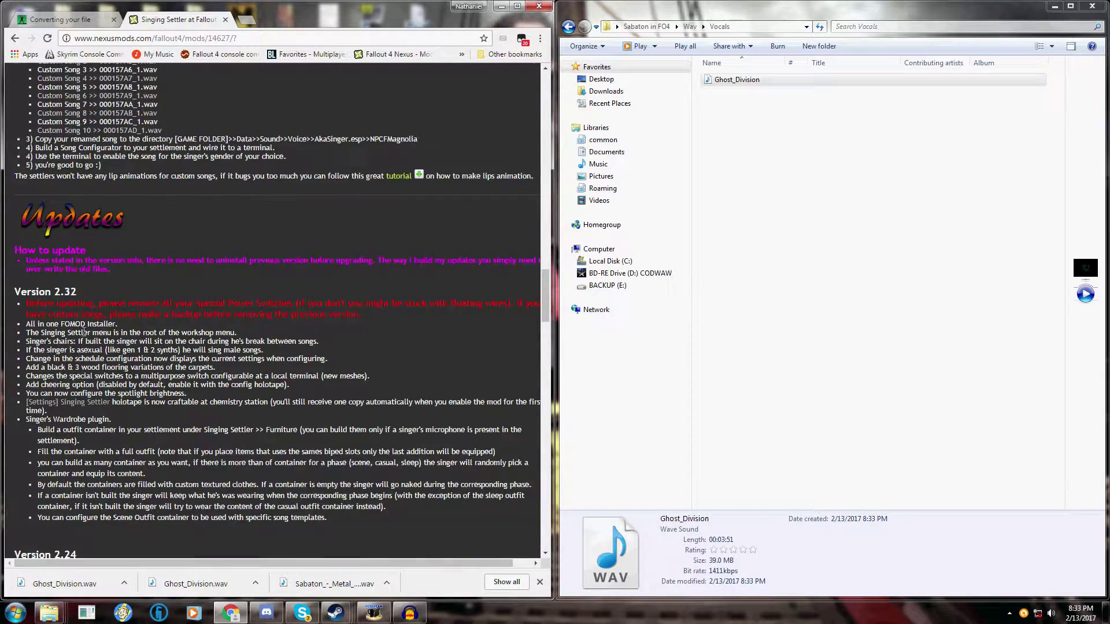
scroll(95, 352, up, 2)
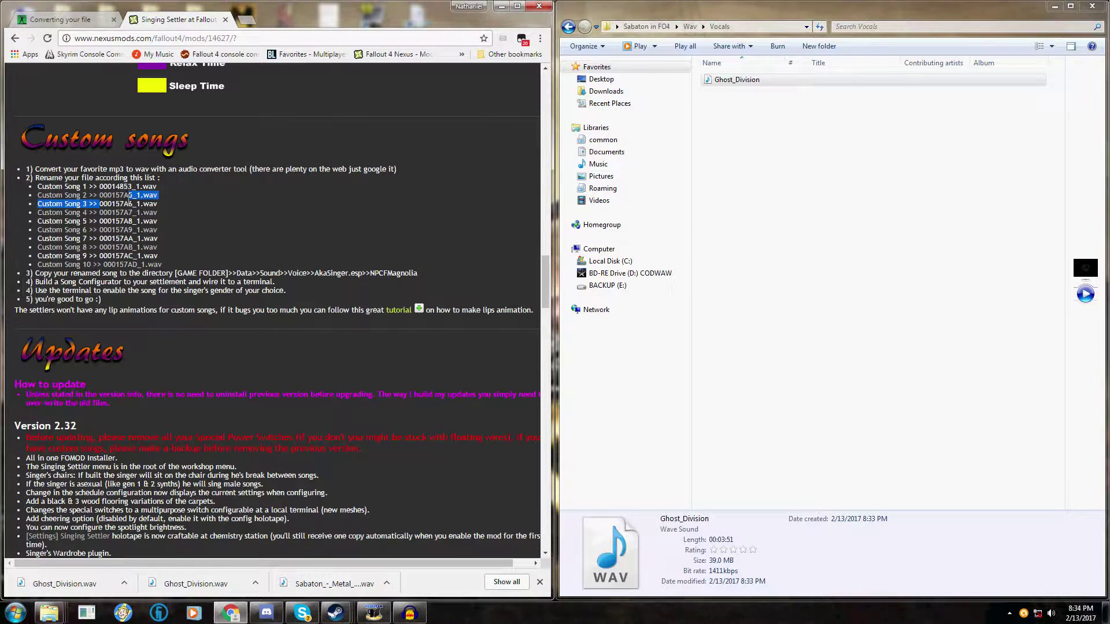
drag(100, 203, 141, 202)
key(ctrl+c)
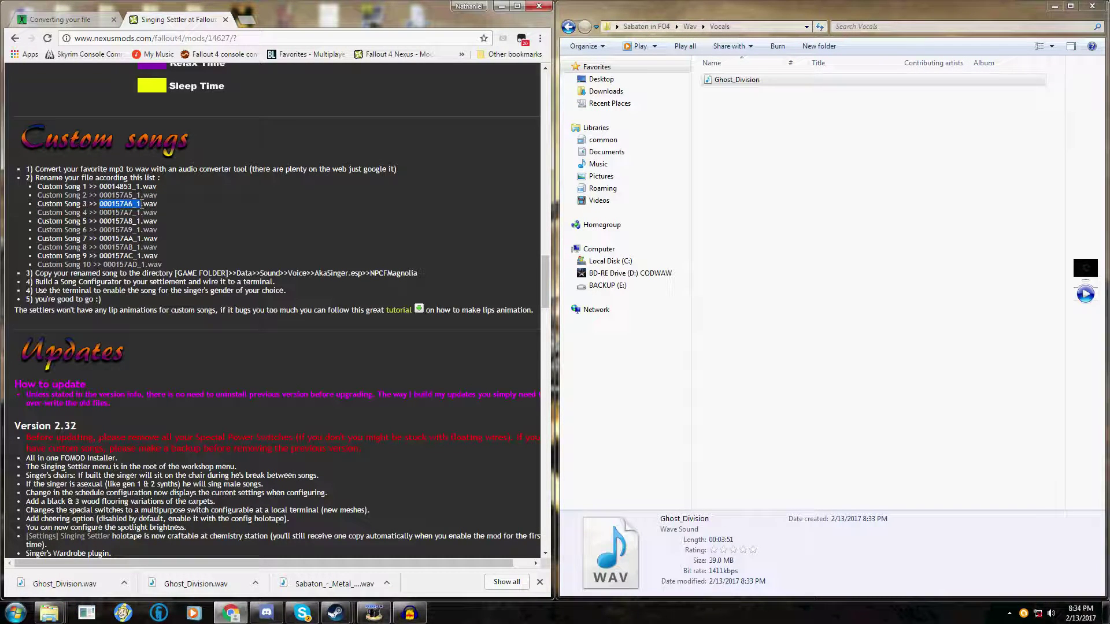
Rename the full-track Ghost_Division WAV in the Wav folder to 000157A6_1
click(795, 202)
click(569, 27)
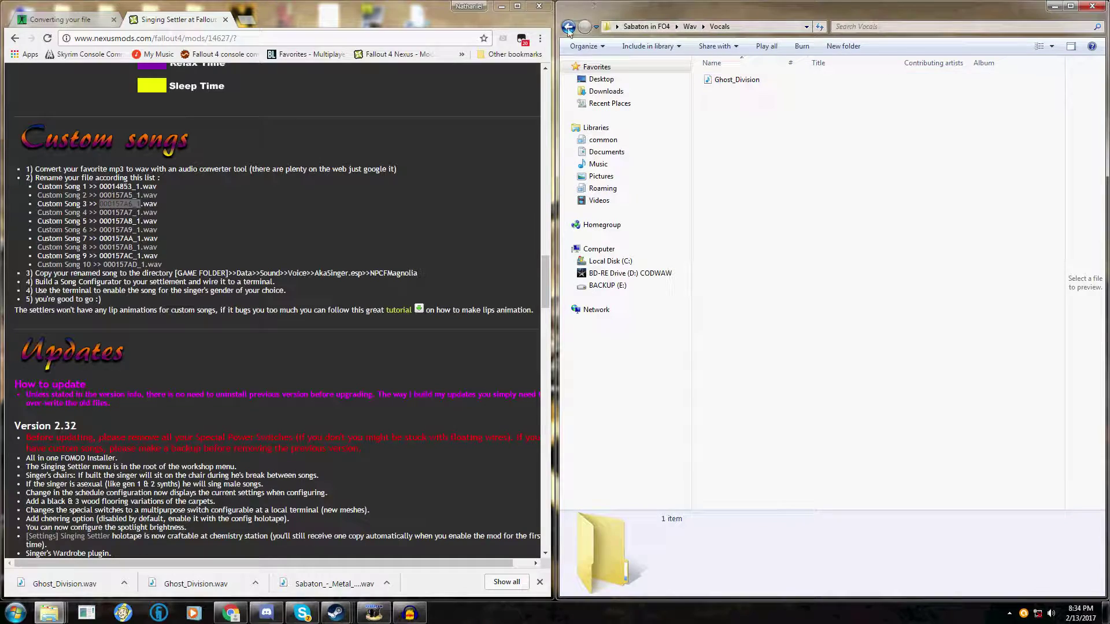
click(715, 92)
right_click(714, 93)
click(763, 394)
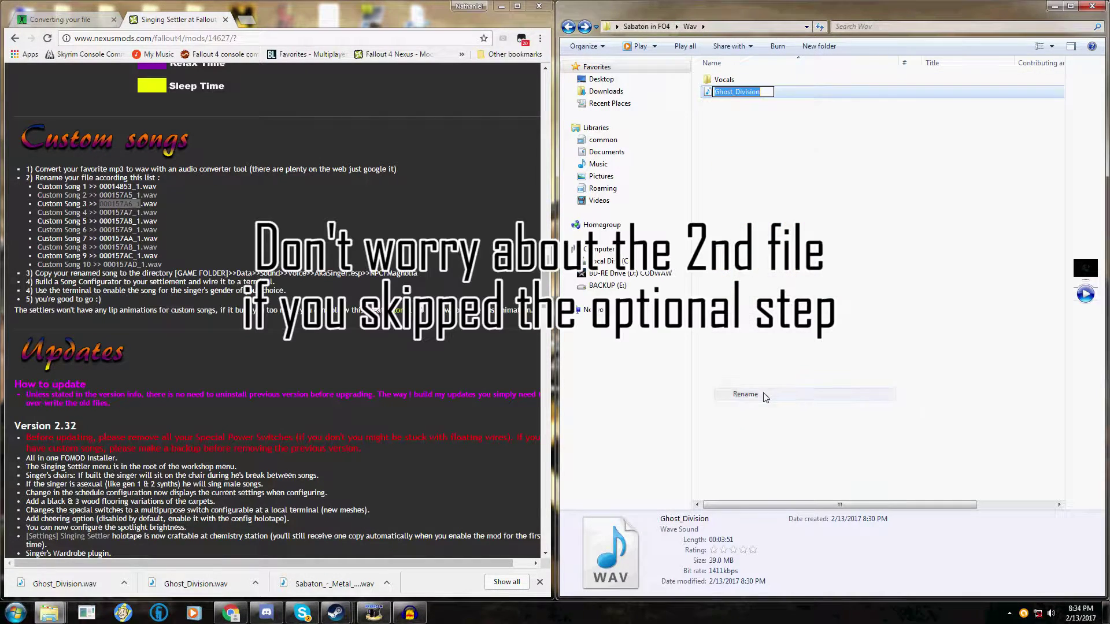
key(ctrl+v)
click(717, 106)
Rename the Ghost_Division WAV in the Vocals folder to 000157A6_1 and return to the Wav folder
click(723, 80)
right_click(720, 80)
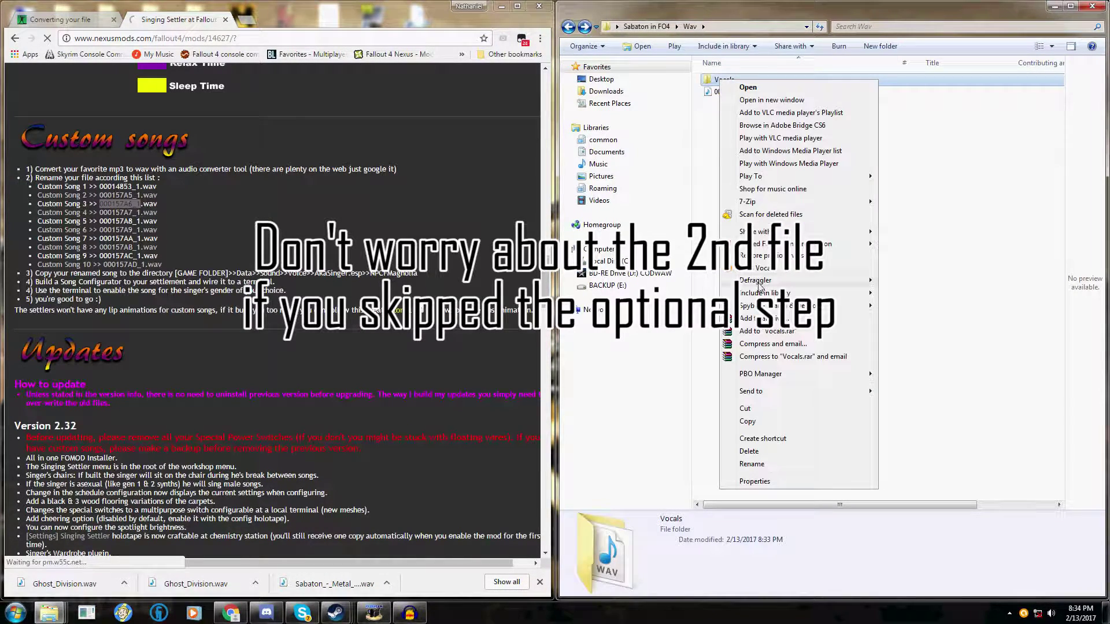
click(717, 86)
right_click(717, 79)
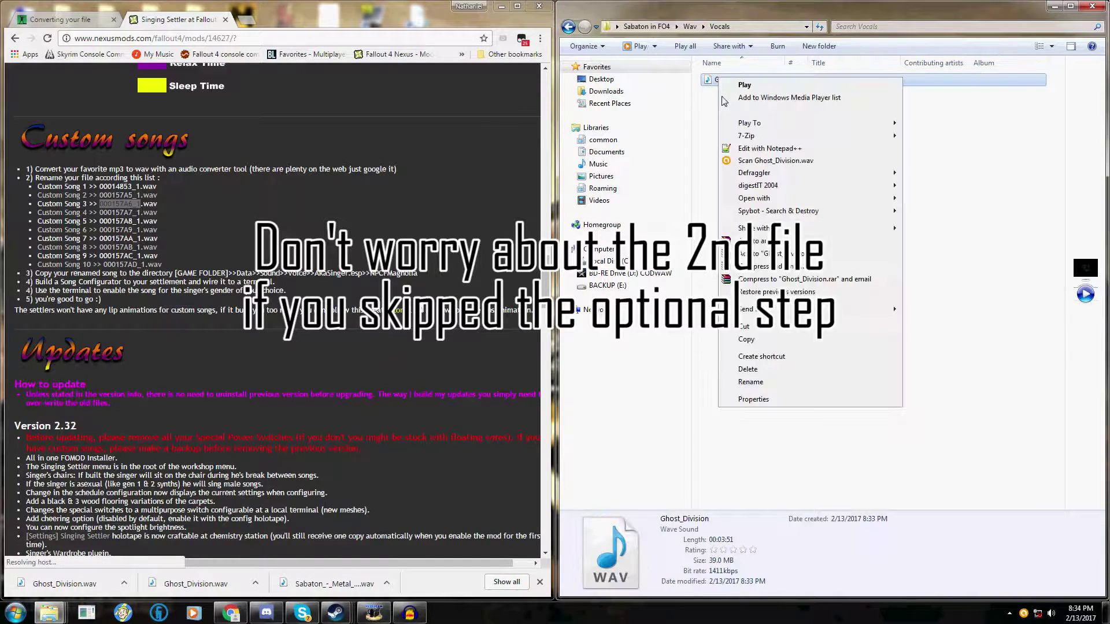
click(751, 382)
key(ctrl+v)
click(763, 252)
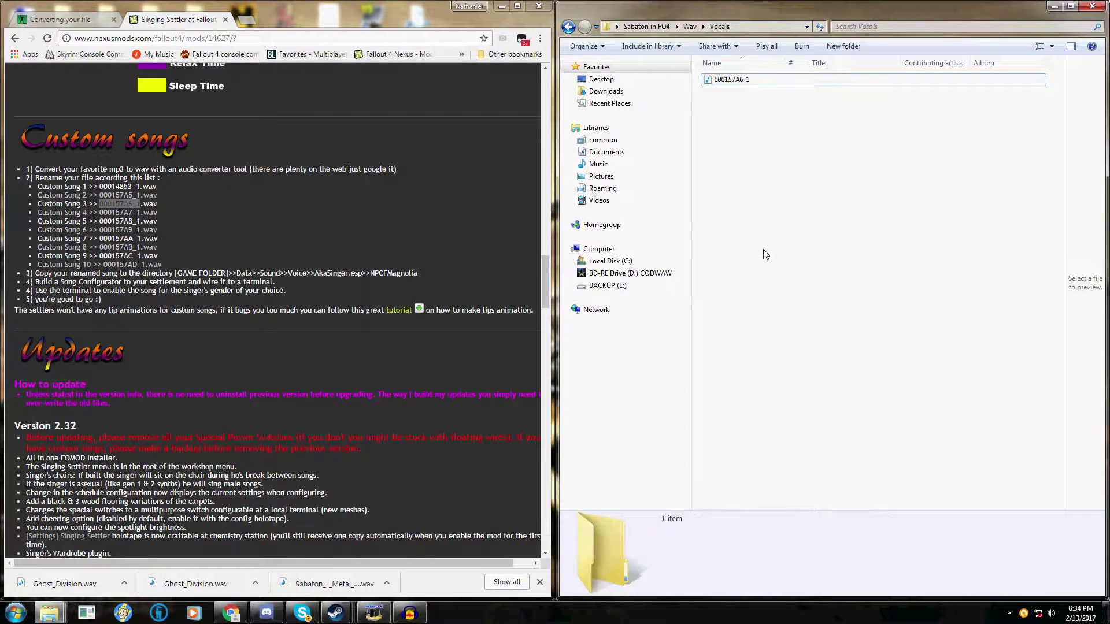
click(568, 26)
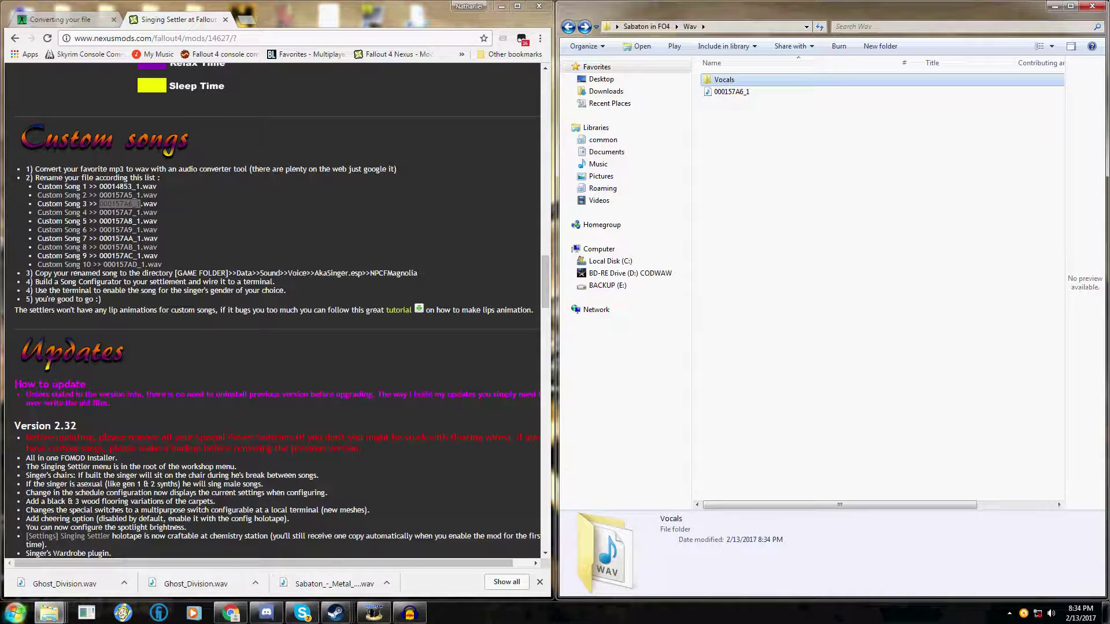
Bring up the NPCFMagnolia folder window and retrace its path from Fallout 4 through Data, sound, Voice and AkaSinger.esp
mouse_move(49, 613)
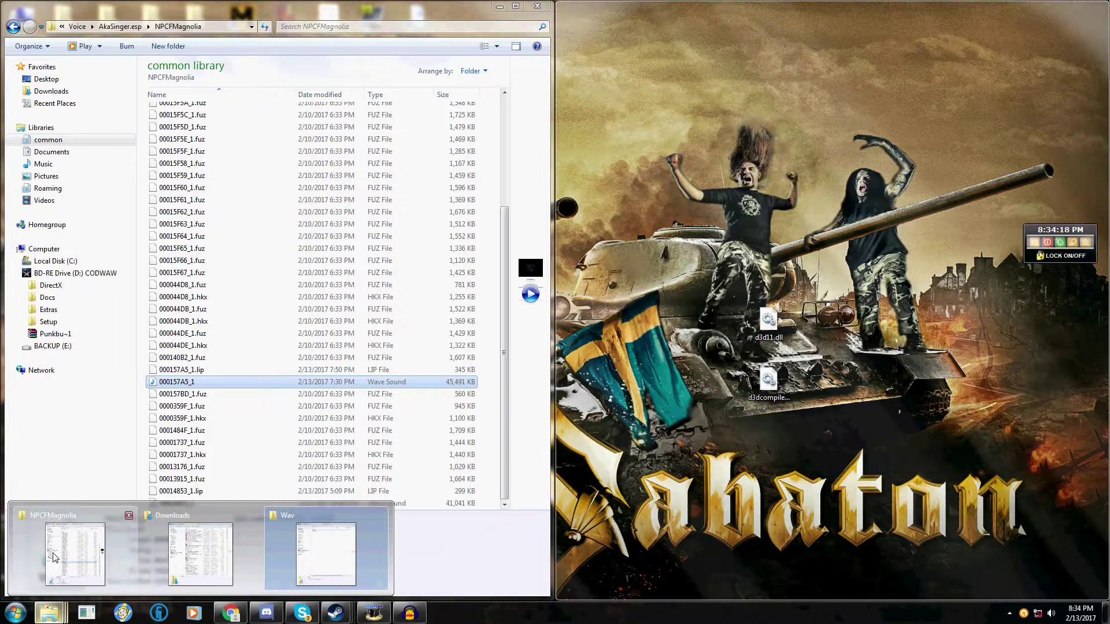
click(54, 556)
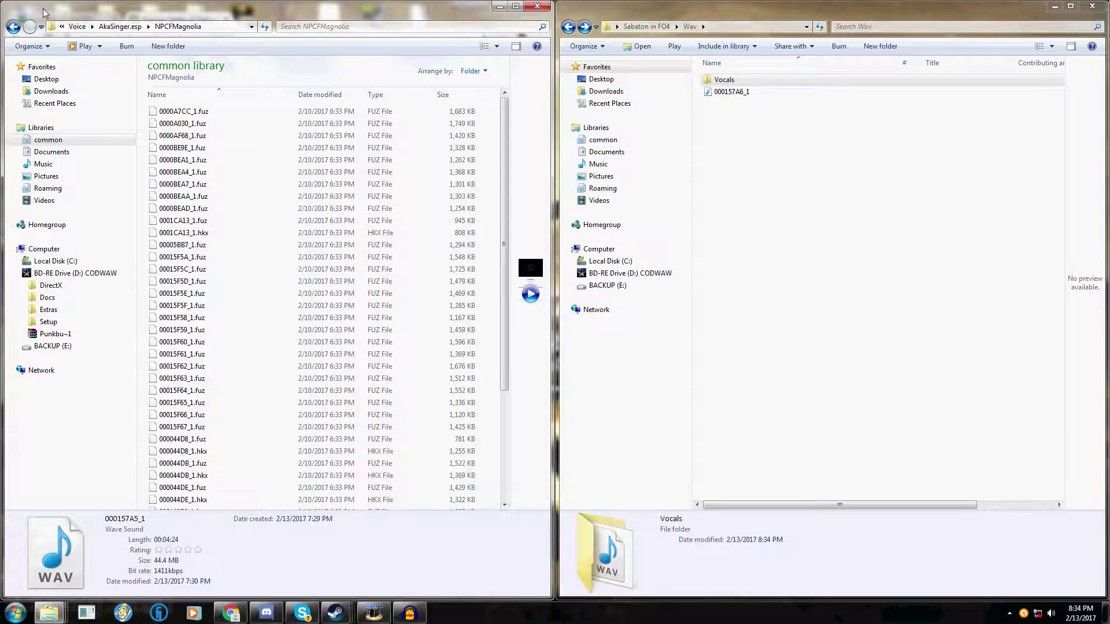
click(13, 27)
click(13, 27)
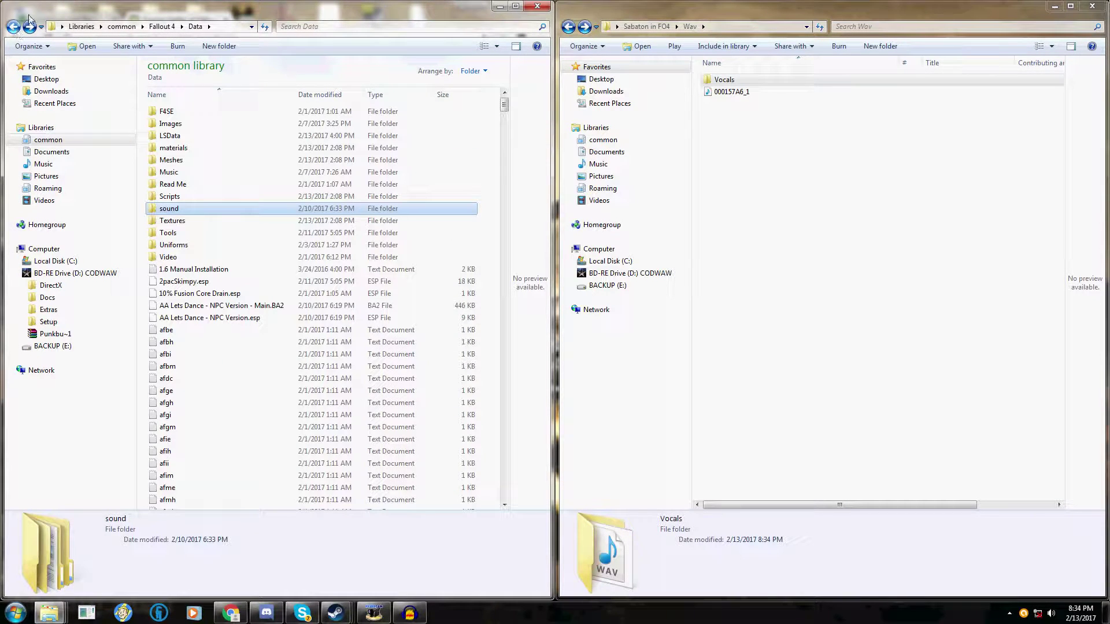
click(13, 27)
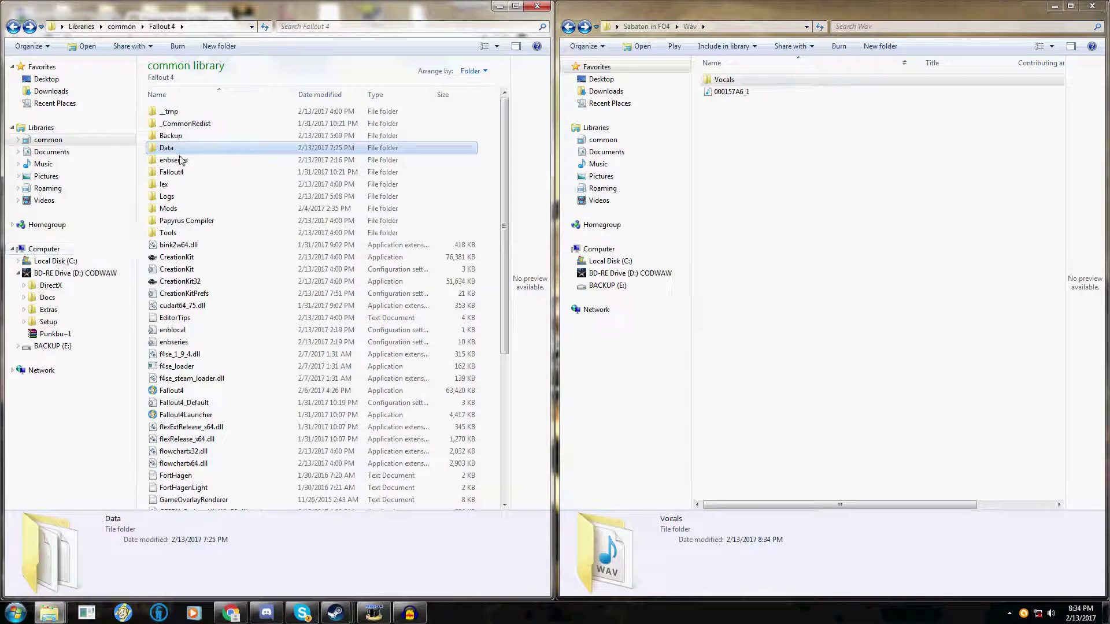
double_click(170, 149)
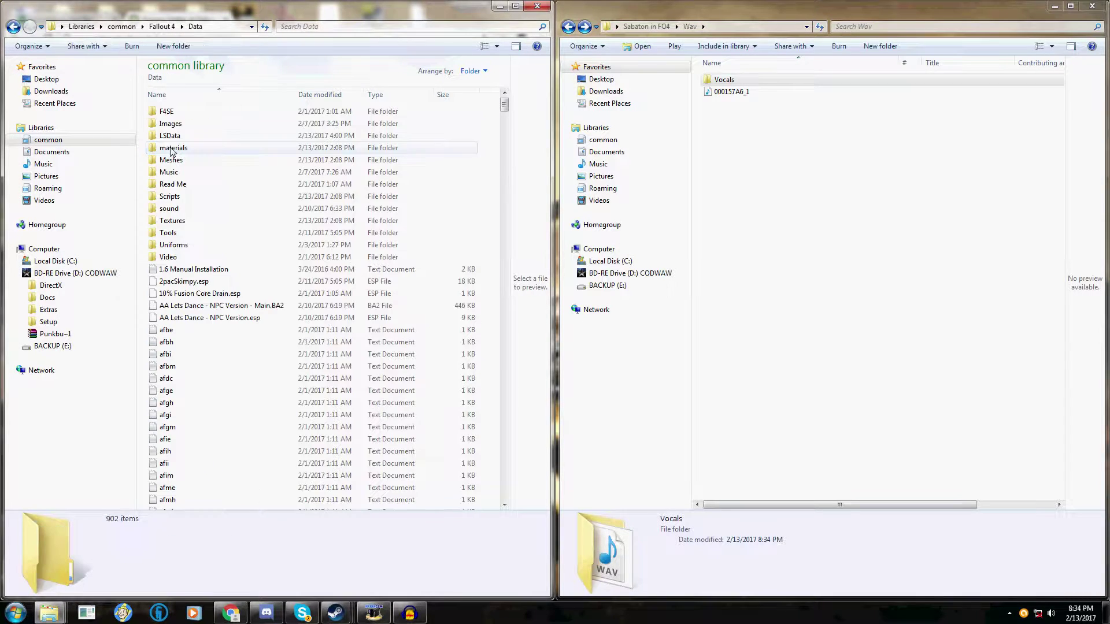
double_click(169, 208)
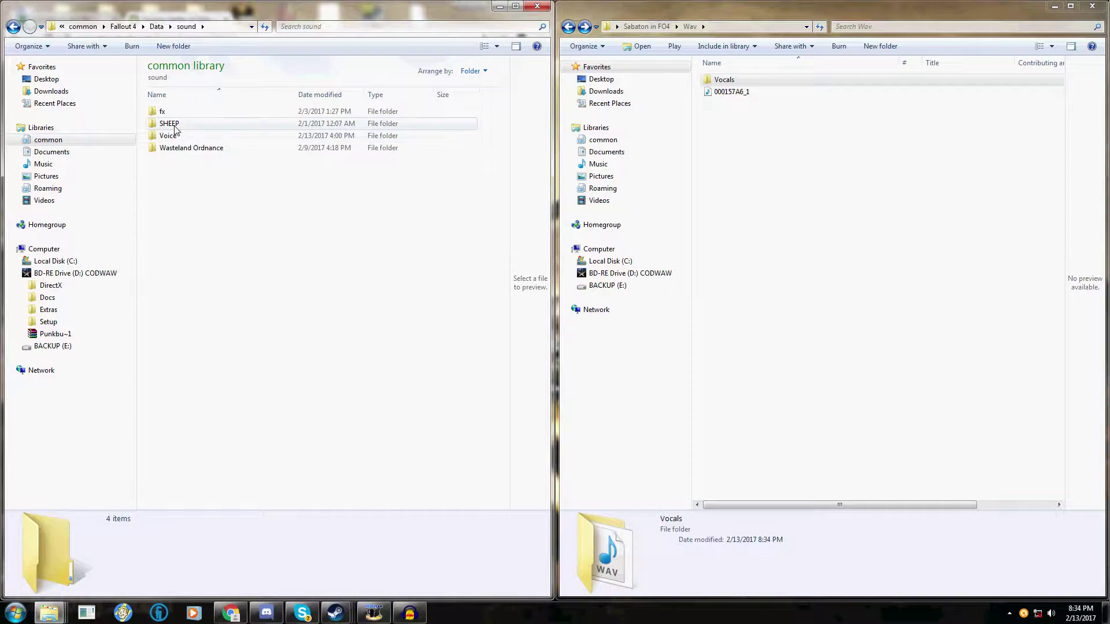
double_click(169, 123)
double_click(181, 113)
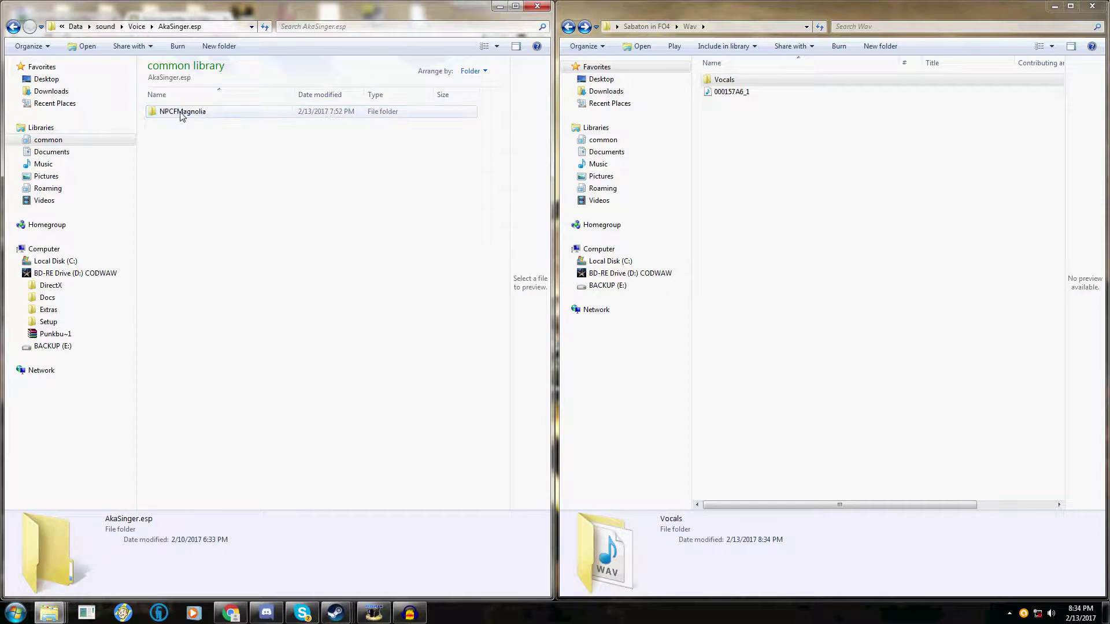
double_click(181, 112)
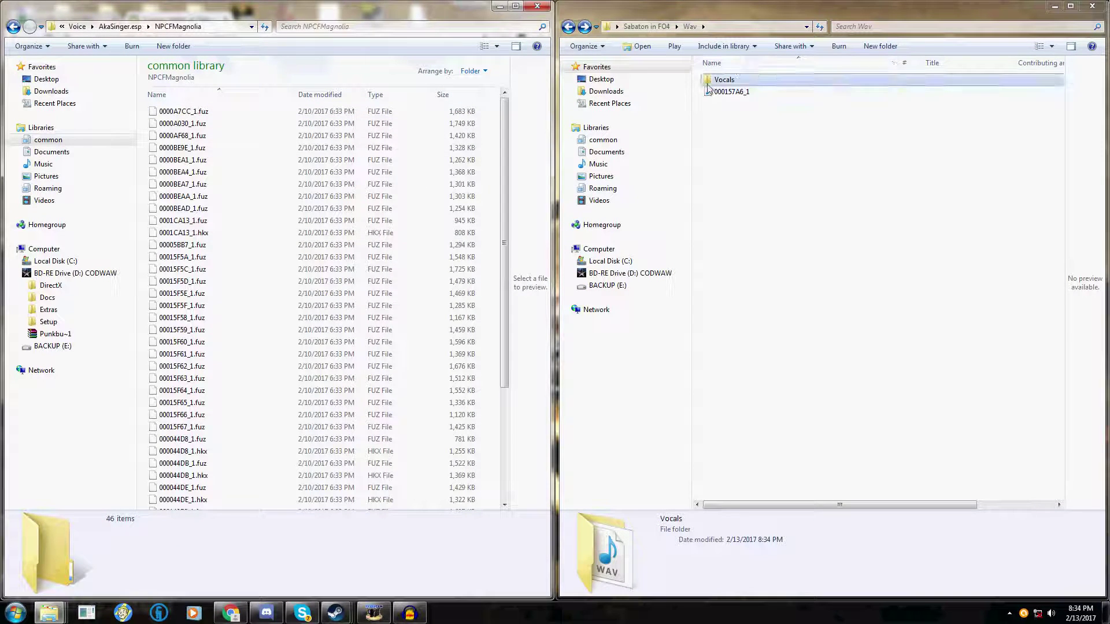
Move the vocals-only 000157A6_1 WAV from the Vocals folder into the NPCFMagnolia folder
drag(746, 97, 727, 81)
double_click(727, 81)
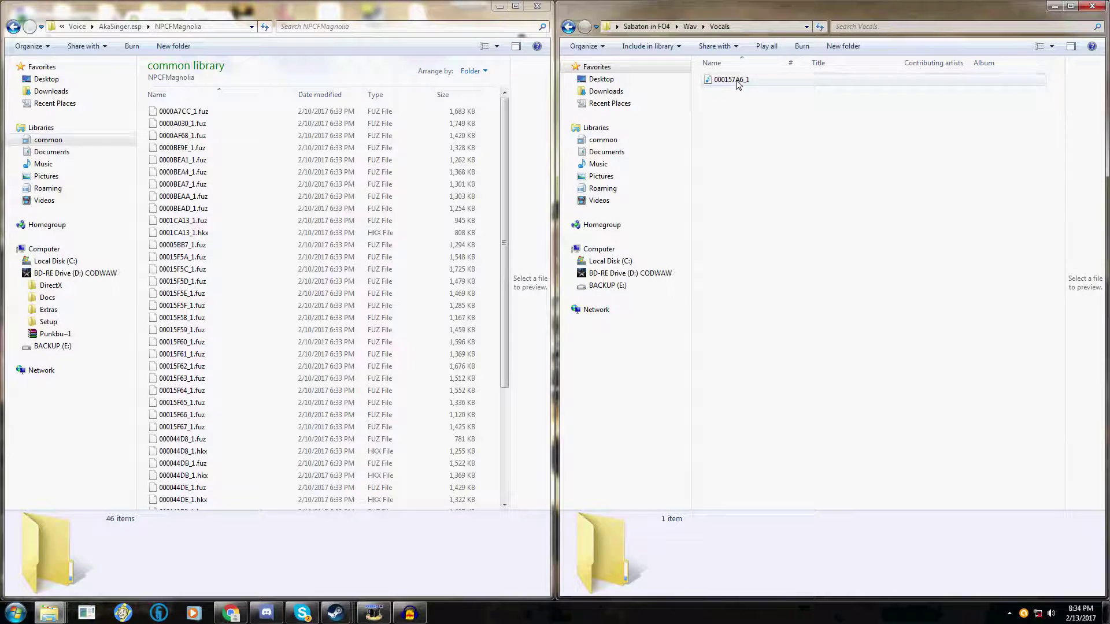
click(571, 27)
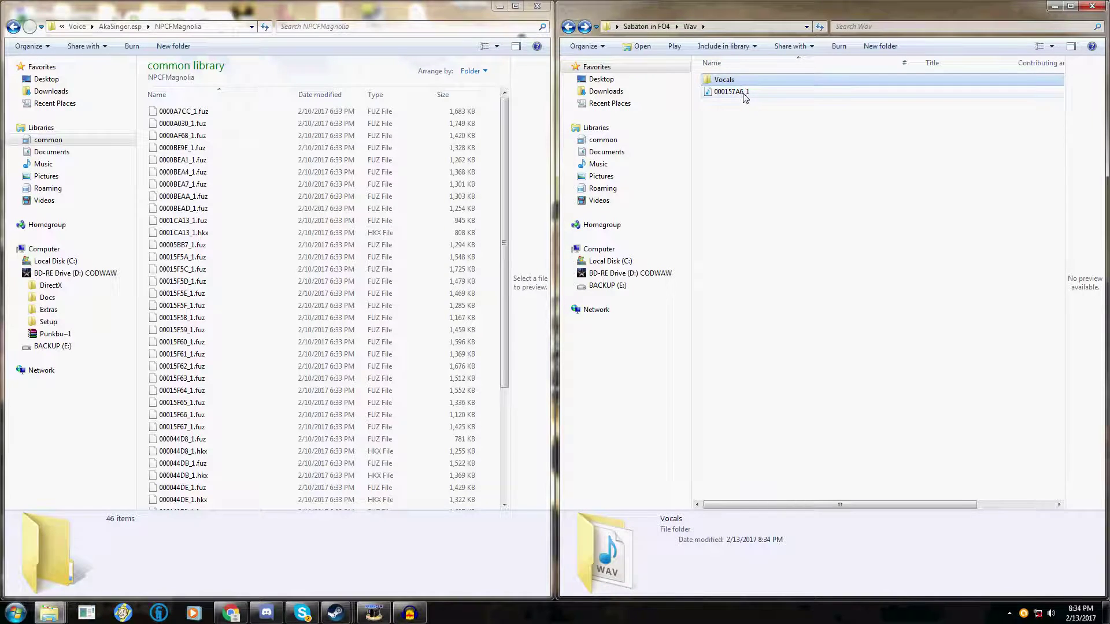
click(744, 93)
double_click(722, 80)
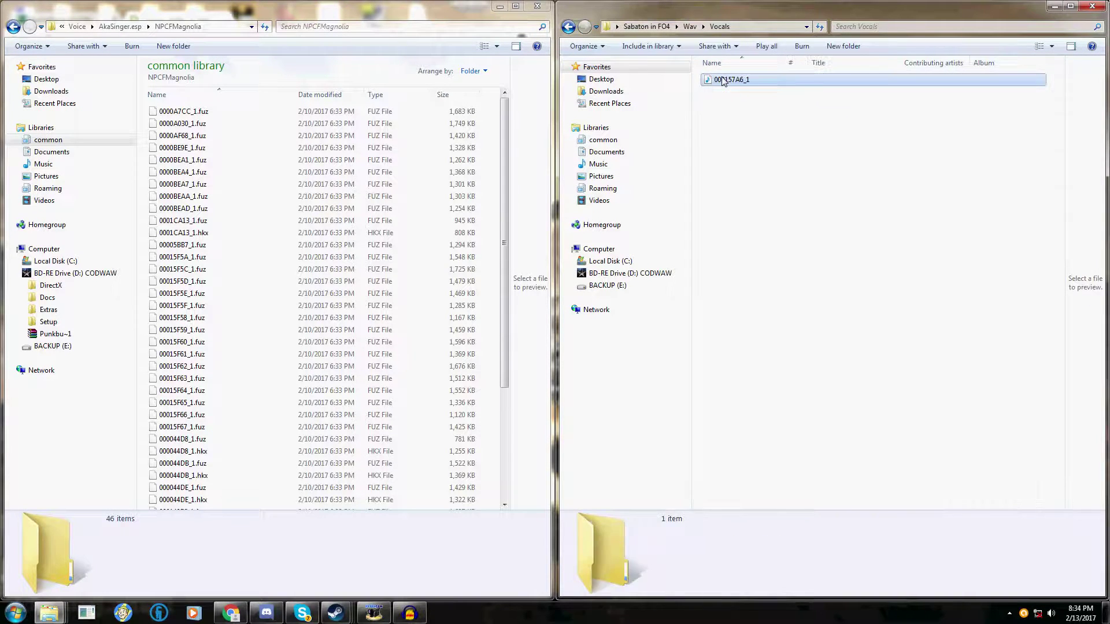
click(730, 80)
drag(730, 80, 238, 327)
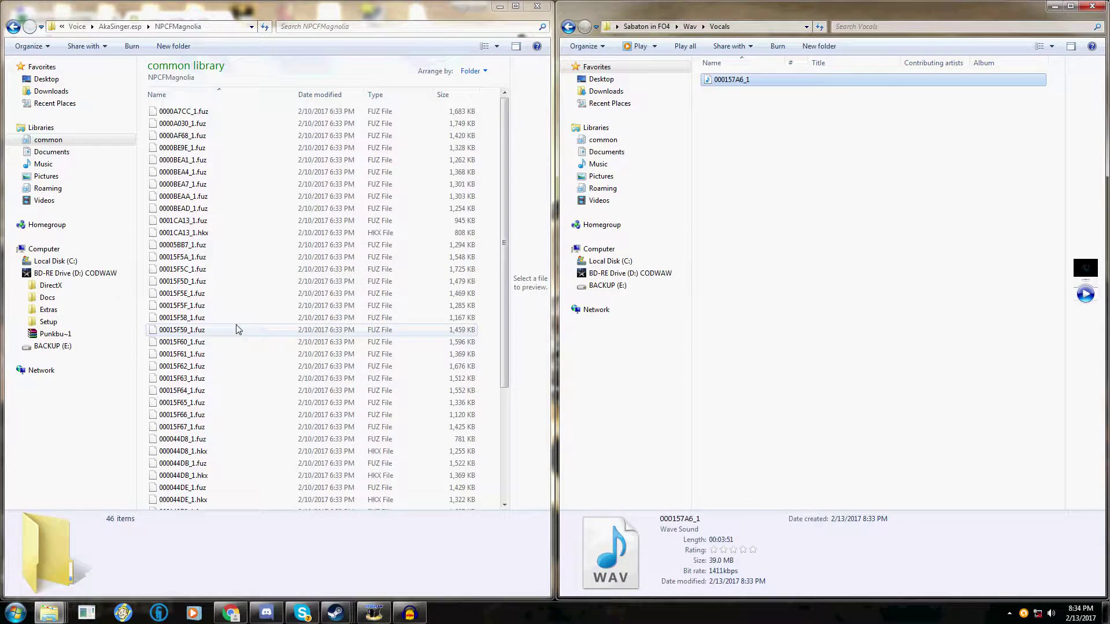
scroll(514, 309, down, 3)
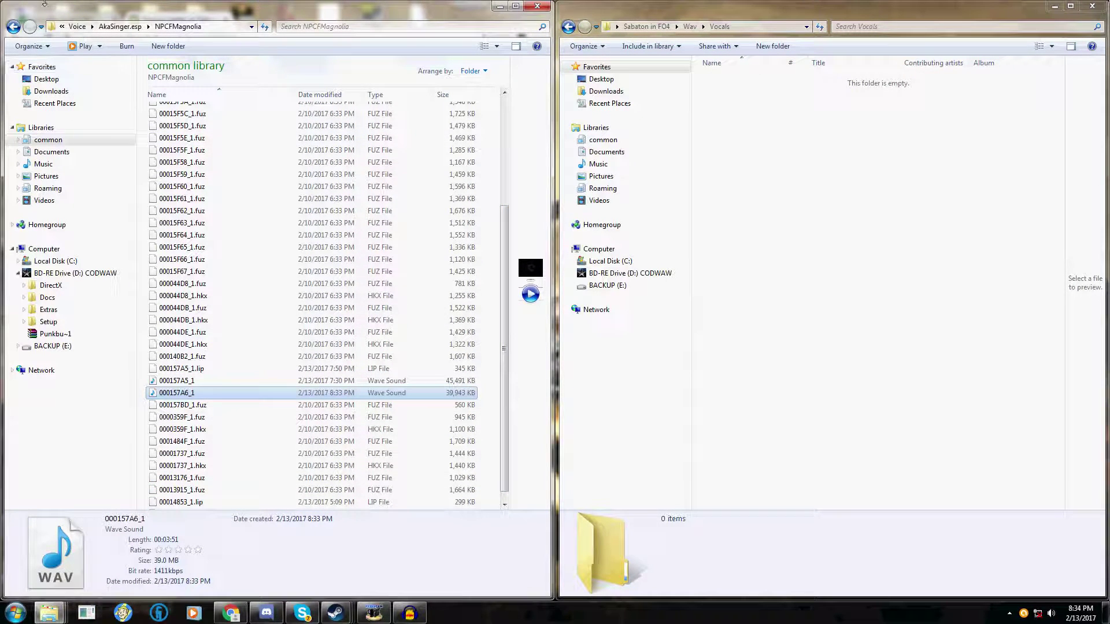
Go up to the Fallout 4 folder and examine the contents of its Tools > LipGen folder
click(81, 27)
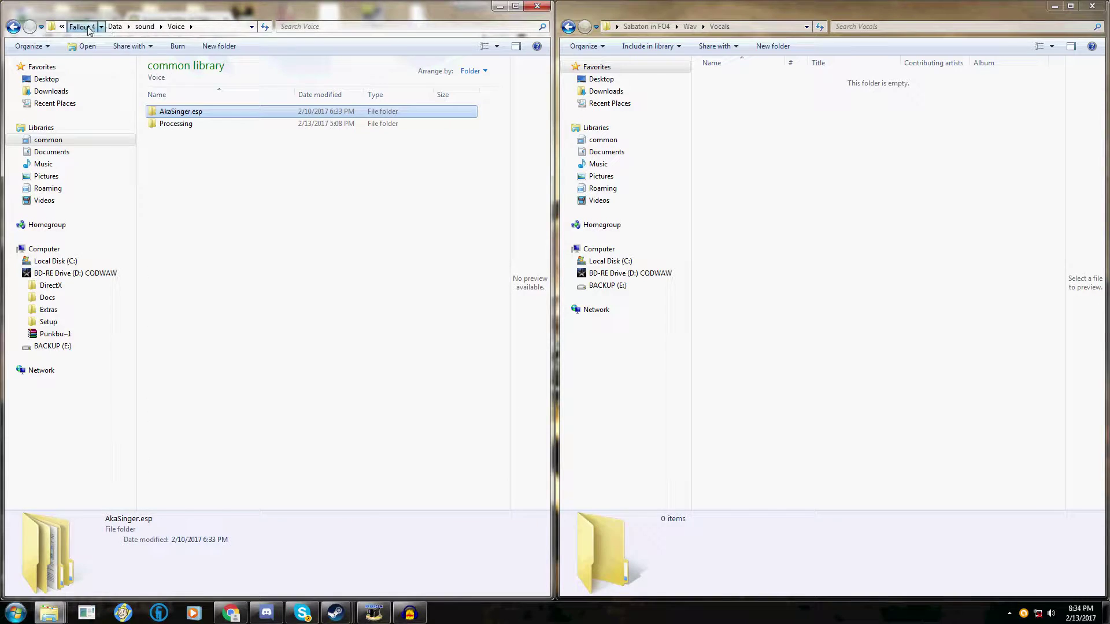
click(88, 27)
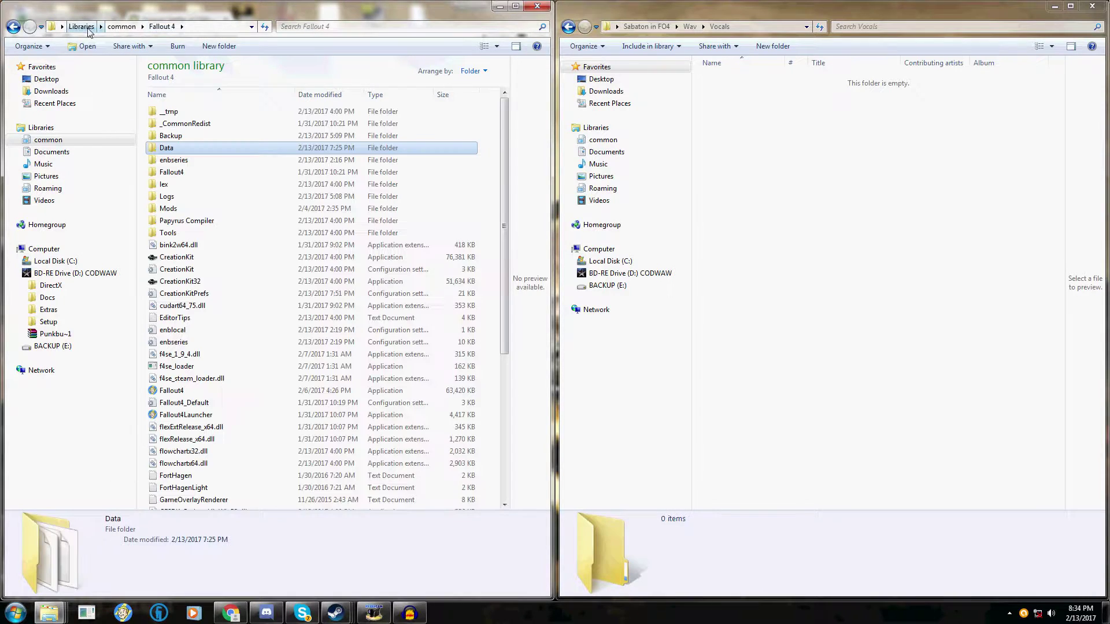
click(171, 282)
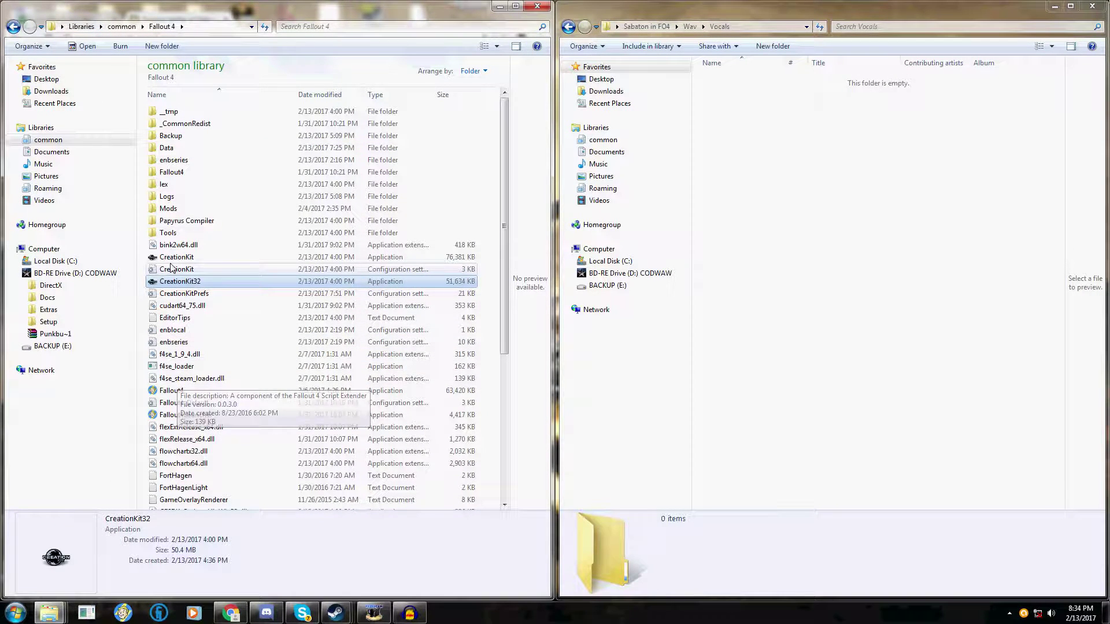
double_click(169, 234)
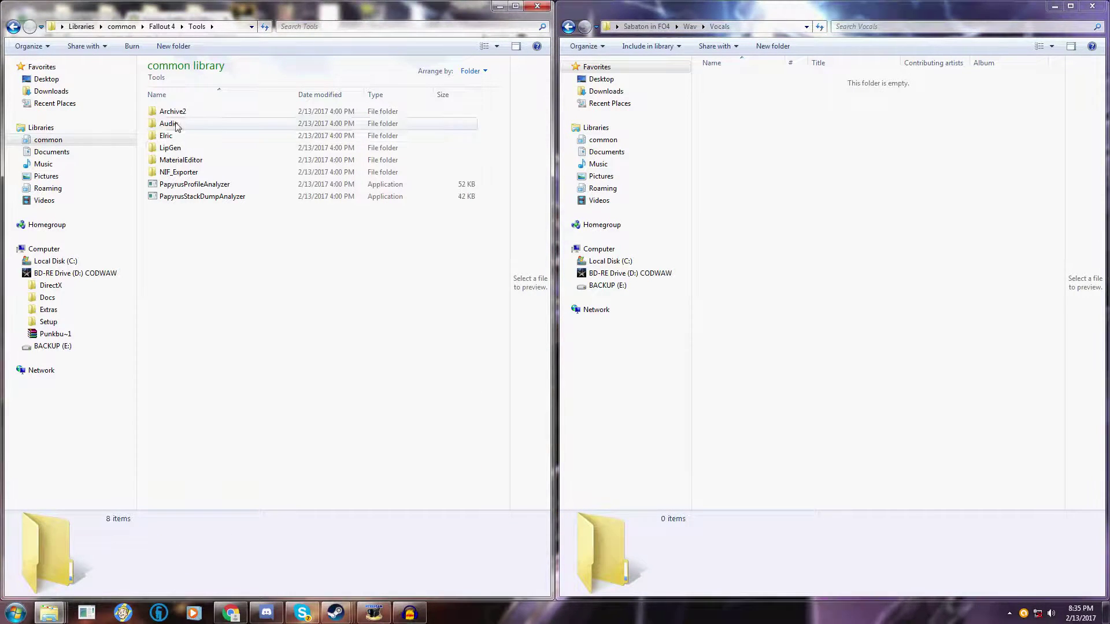
click(169, 149)
double_click(170, 148)
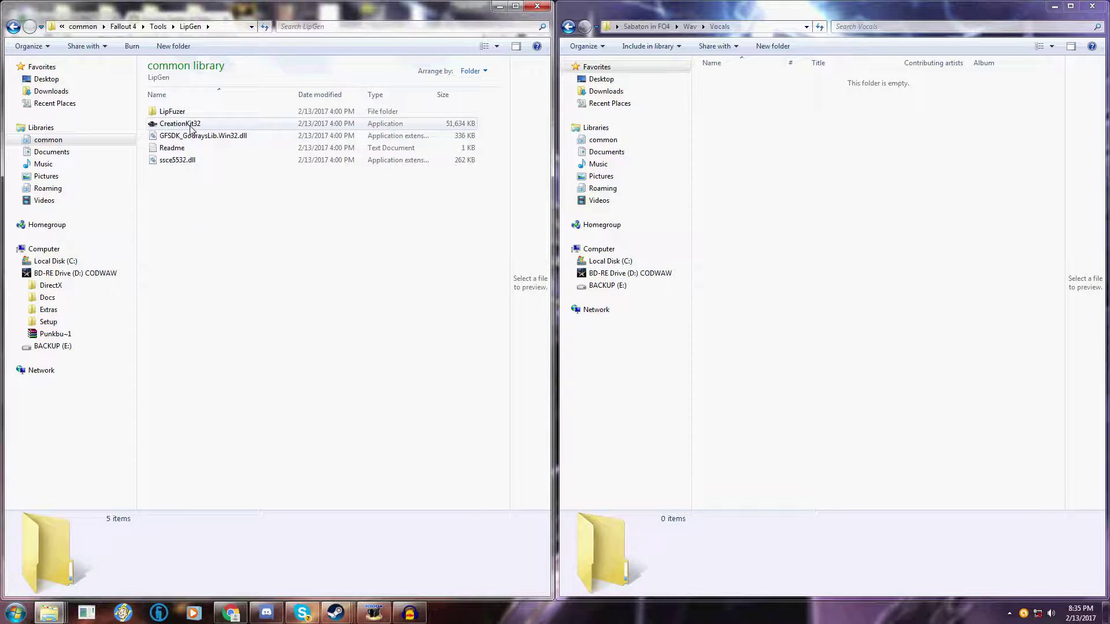
Return to the main Fallout 4 folder and launch CreationKit32
click(13, 26)
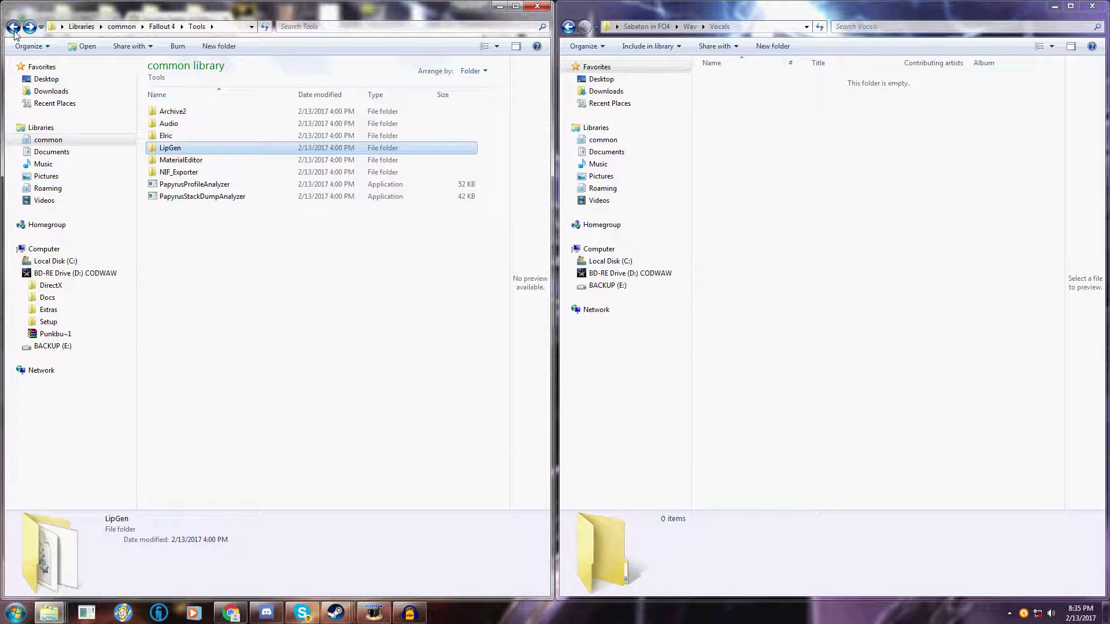
click(12, 26)
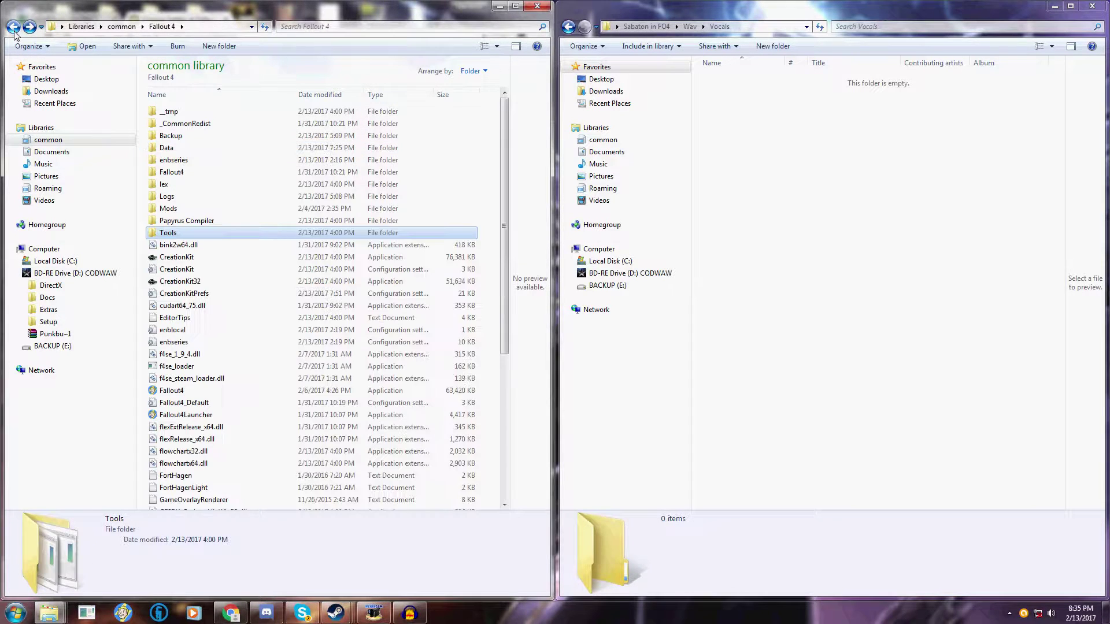
double_click(180, 281)
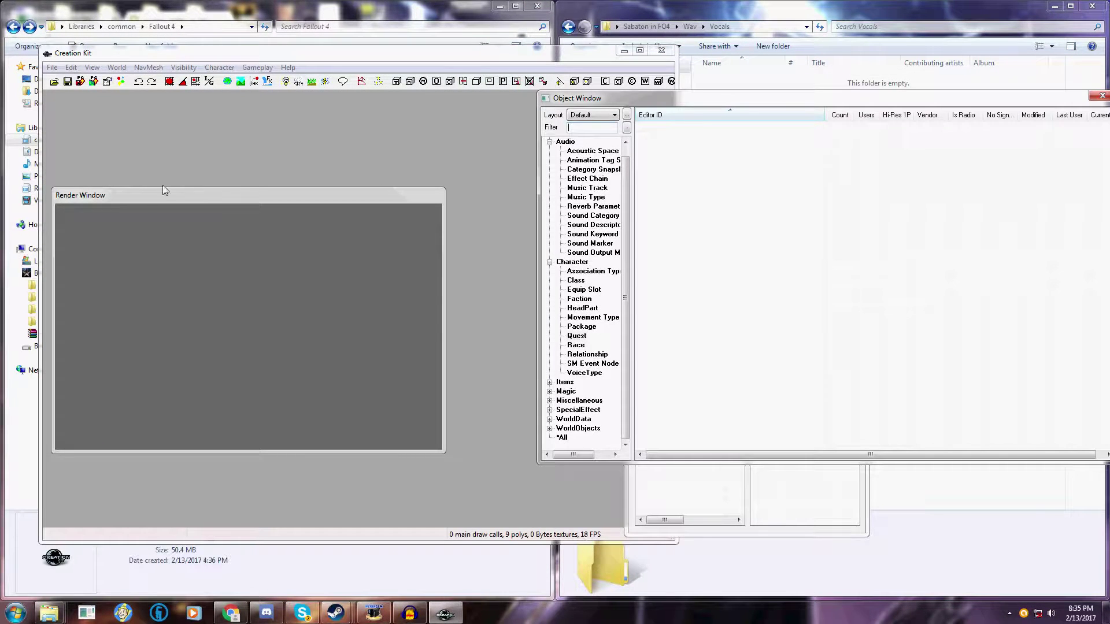
Load the AkaSinger.esp plugin as the active file
click(53, 81)
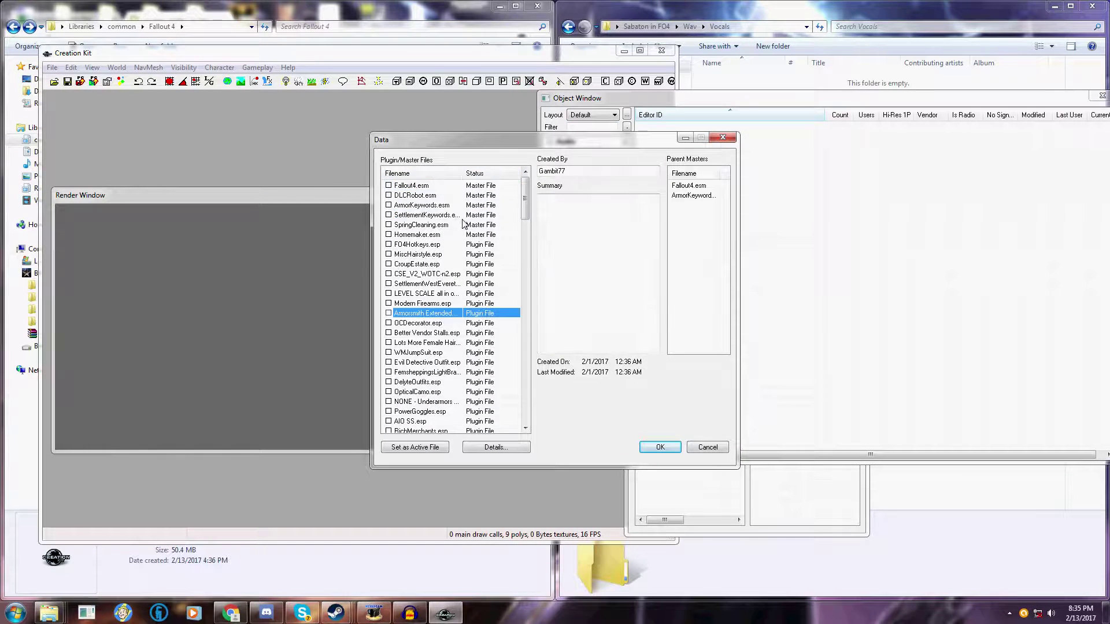
scroll(451, 260, down, 20)
click(420, 186)
click(417, 195)
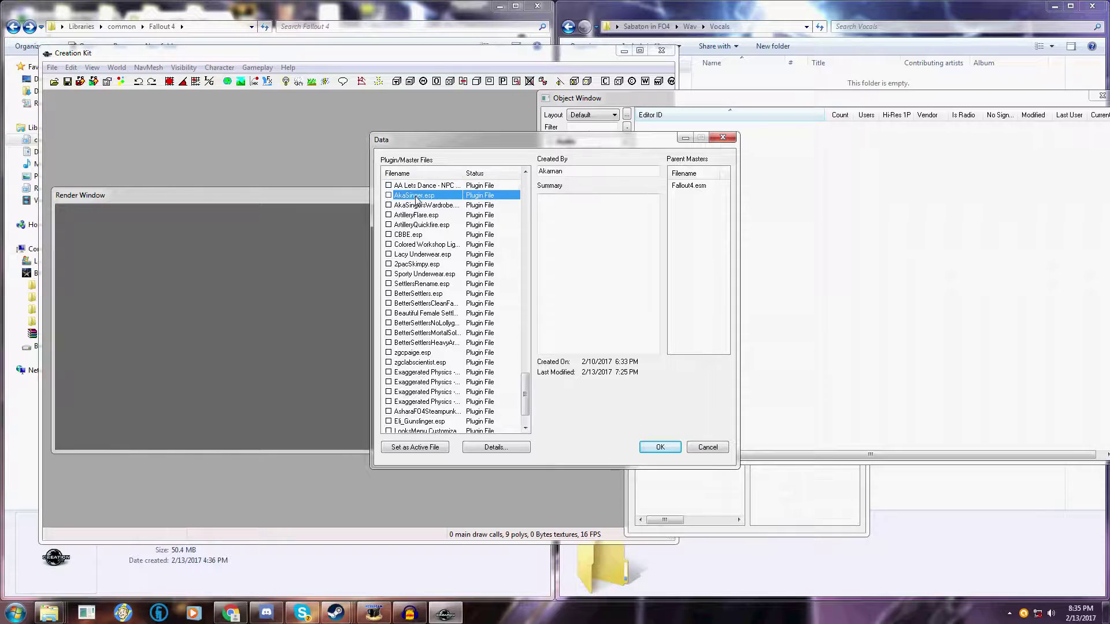
click(427, 448)
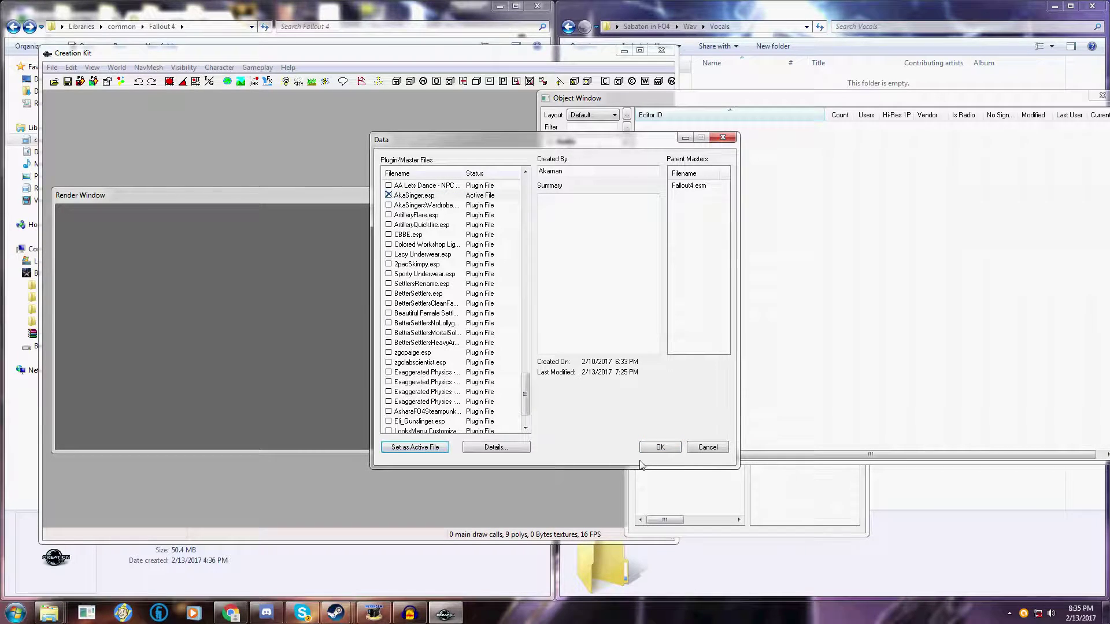
click(660, 447)
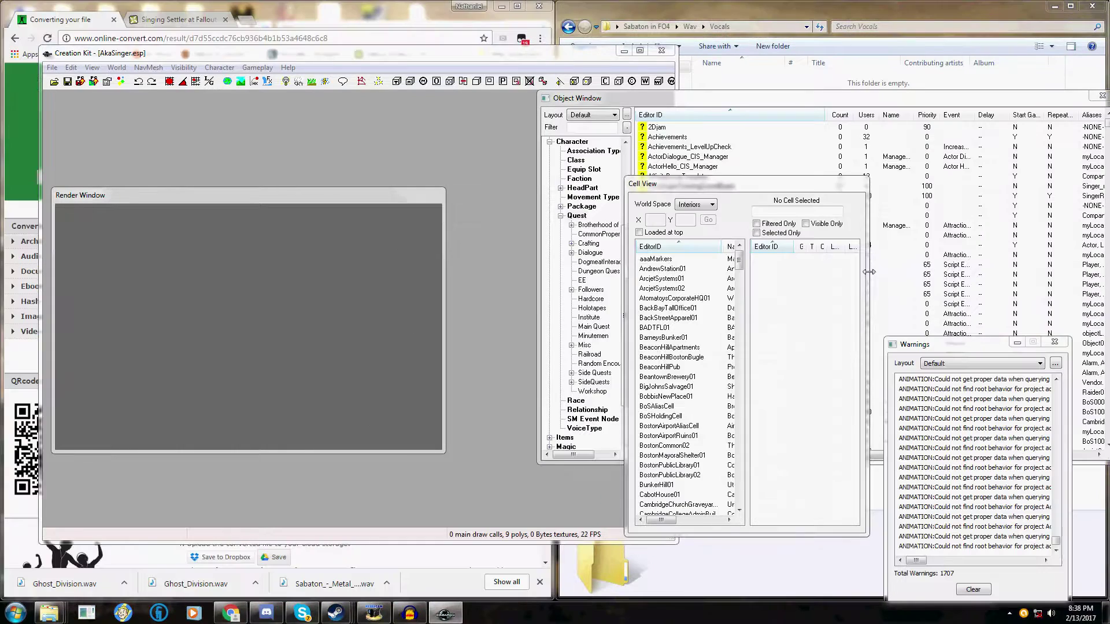
Filter the quest list by "aka" and open AkaSingerQuest for editing
drag(599, 106, 246, 92)
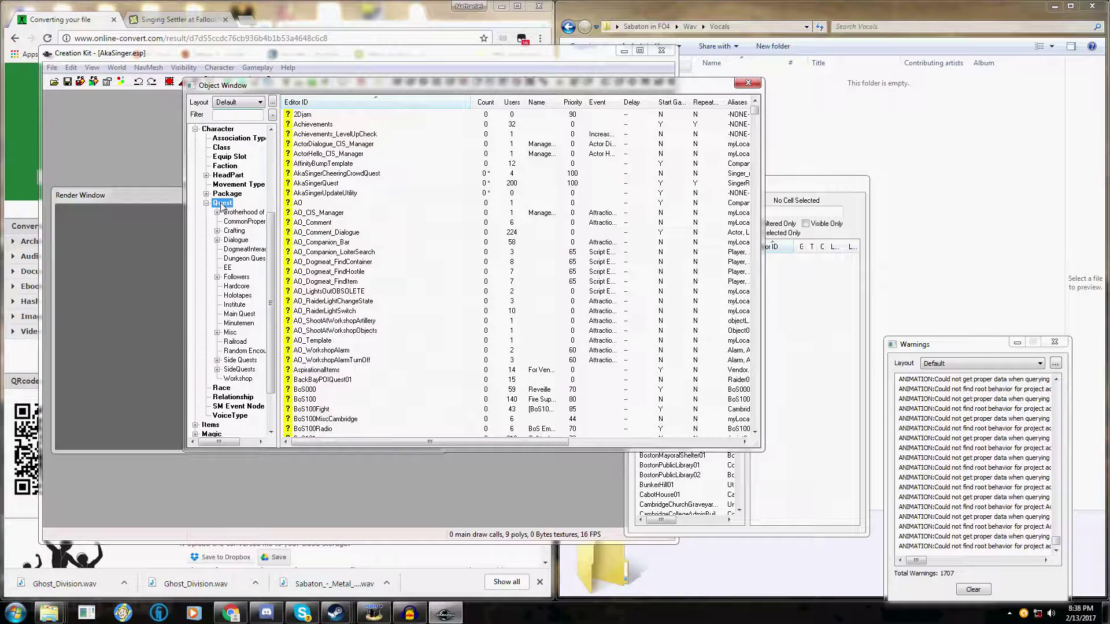
click(231, 114)
text(aka)
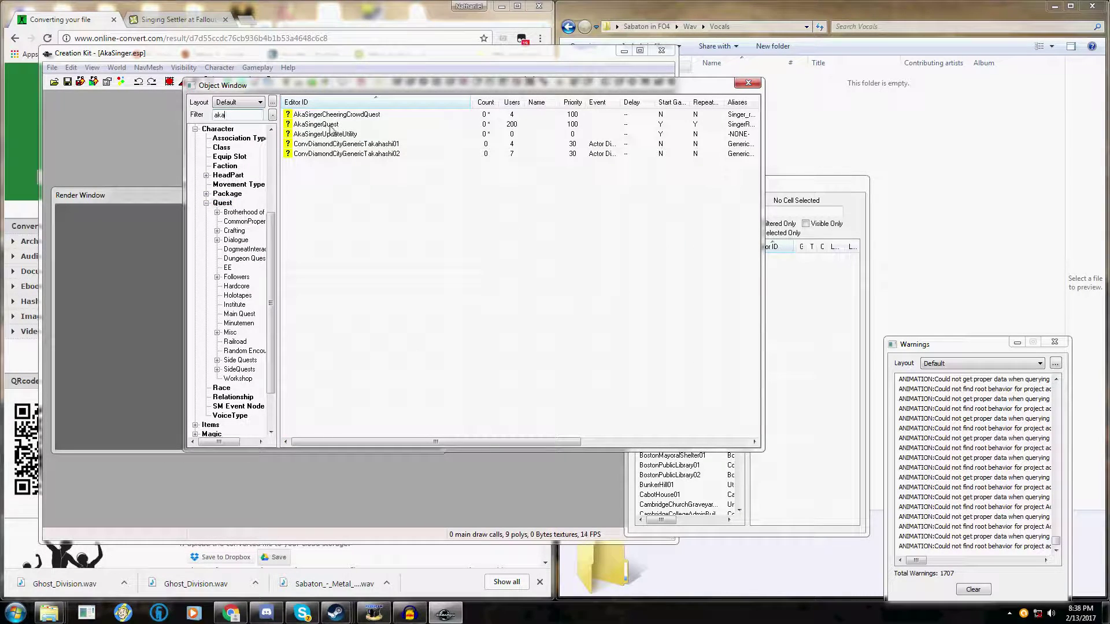
double_click(331, 125)
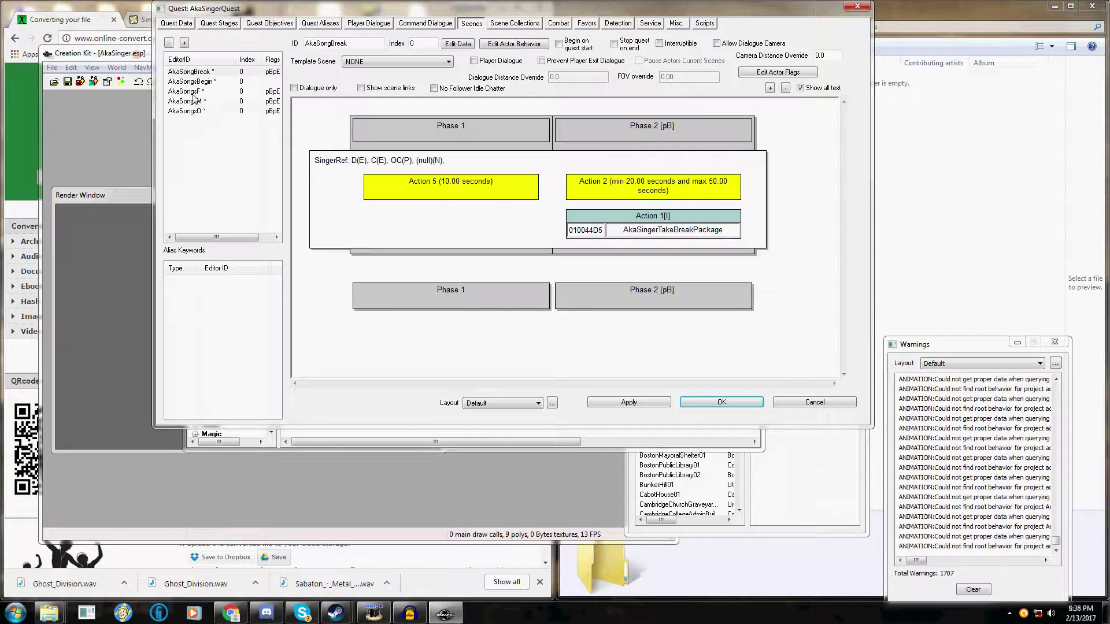
Show the AkaSongsM scene of the quest and open its "Custom song 03" dialogue line
click(193, 92)
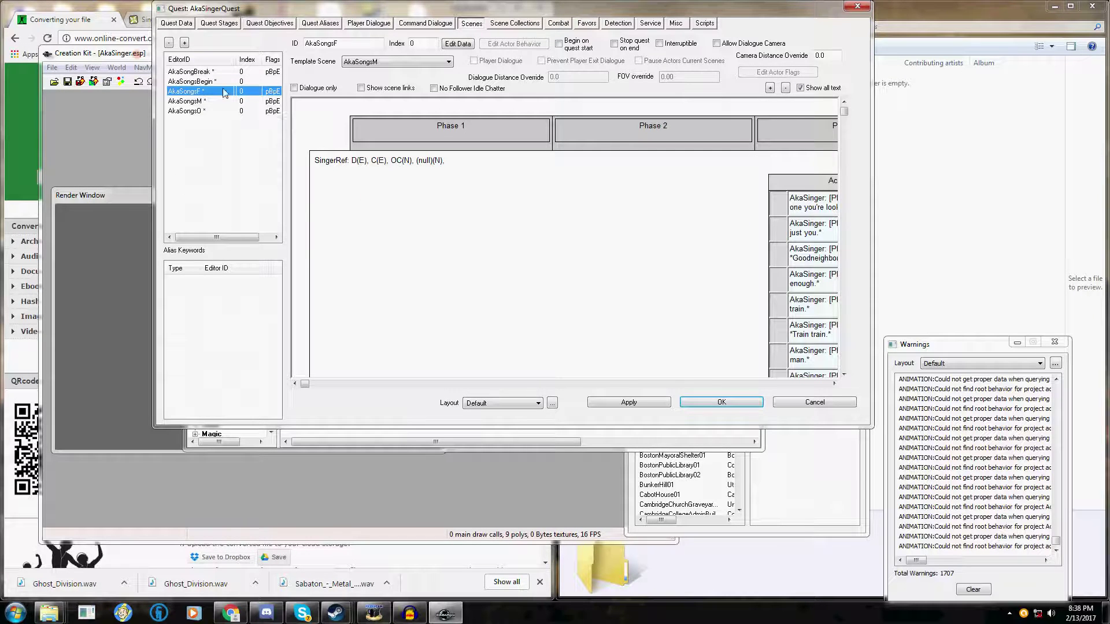
click(193, 102)
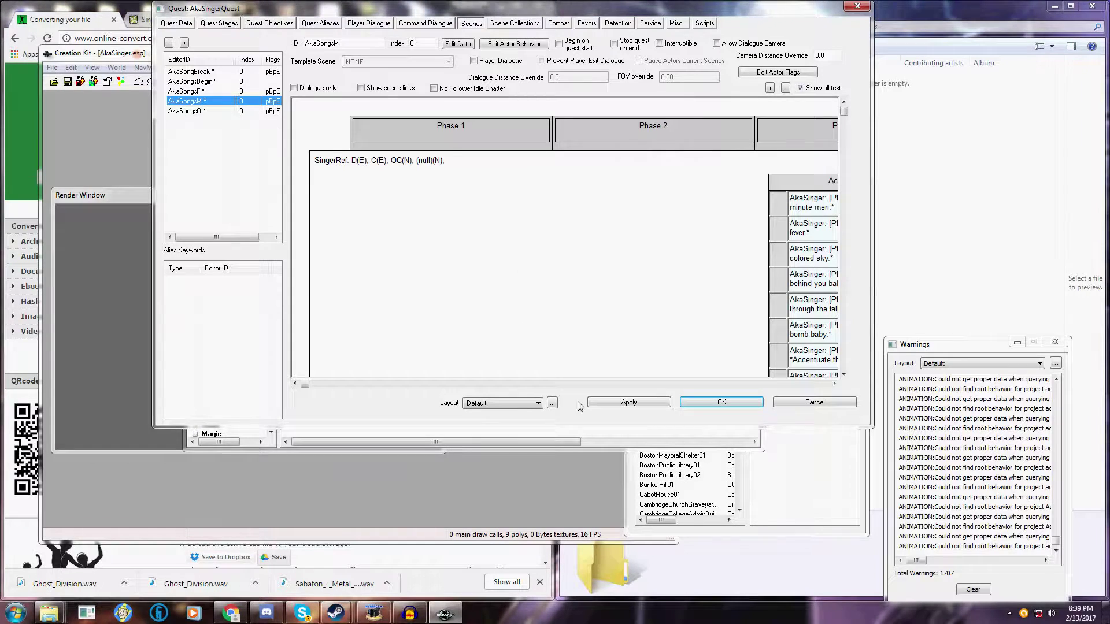
drag(305, 384, 690, 384)
drag(844, 110, 844, 289)
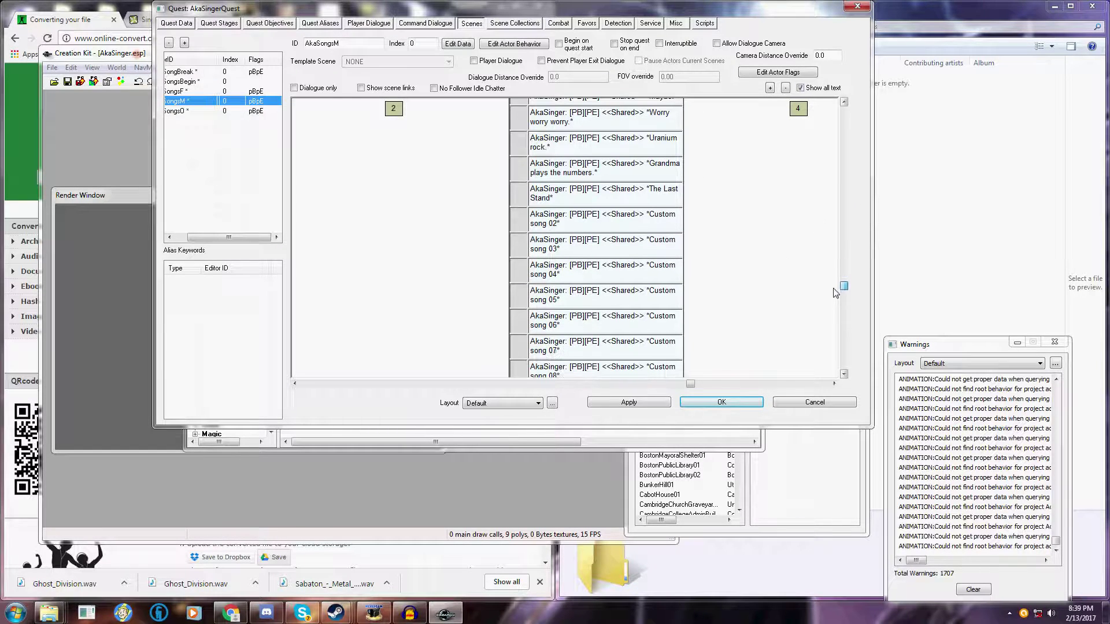
double_click(619, 241)
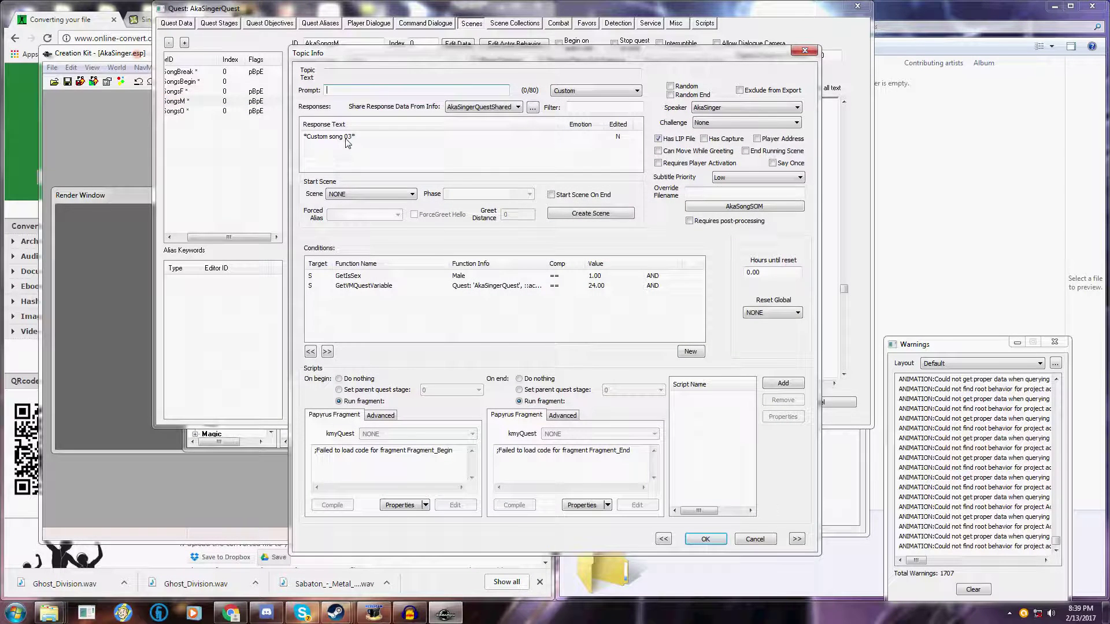
Open the shared info behind the "Custom song 03" response and change its response text to "*Ghost Division*"
click(464, 137)
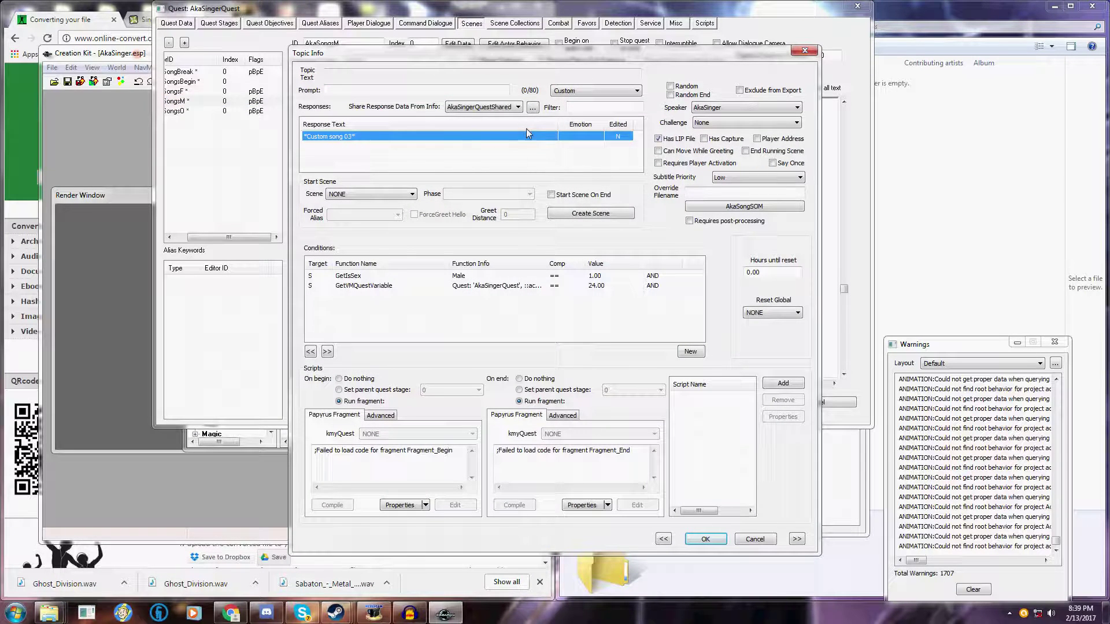
click(533, 108)
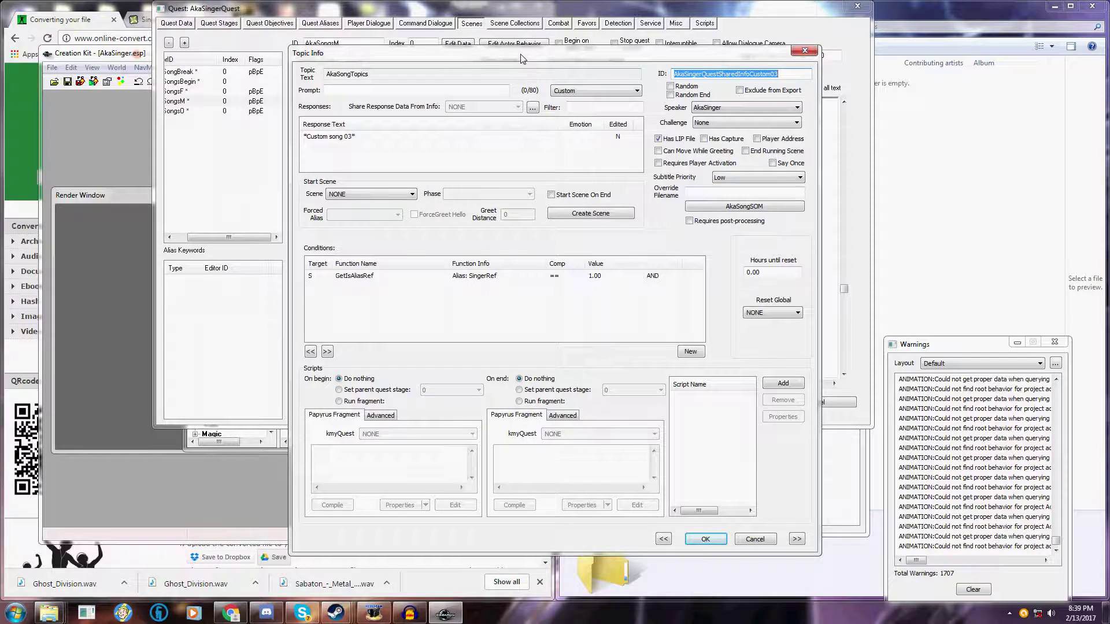
mouse_move(548, 52)
mouse_down()
mouse_move(523, 152)
mouse_move(547, 46)
mouse_move(562, 53)
mouse_up()
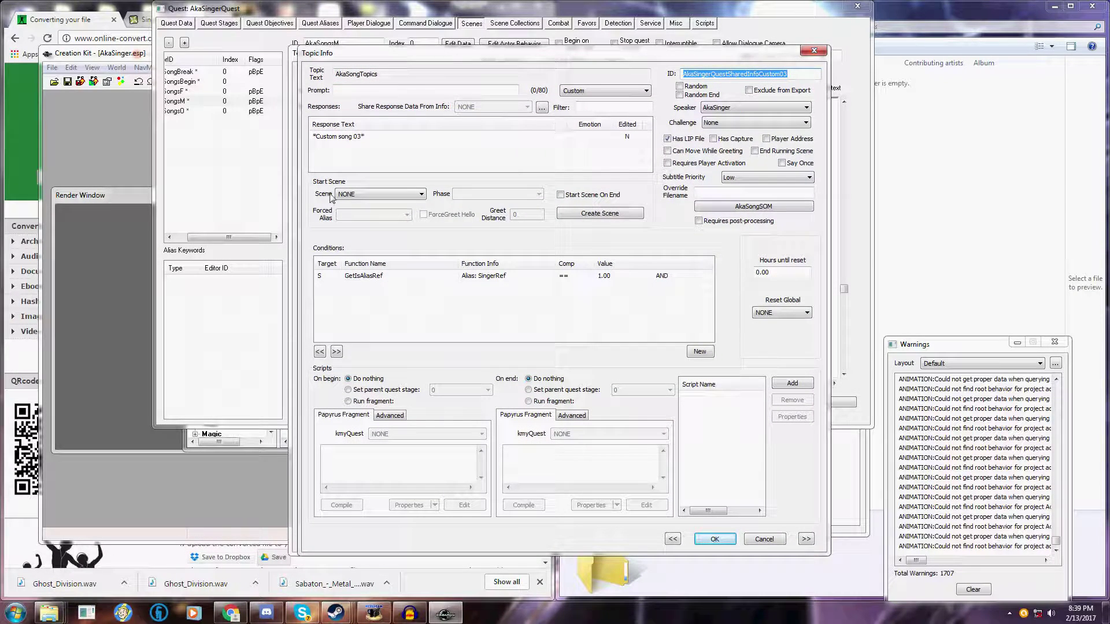
click(344, 139)
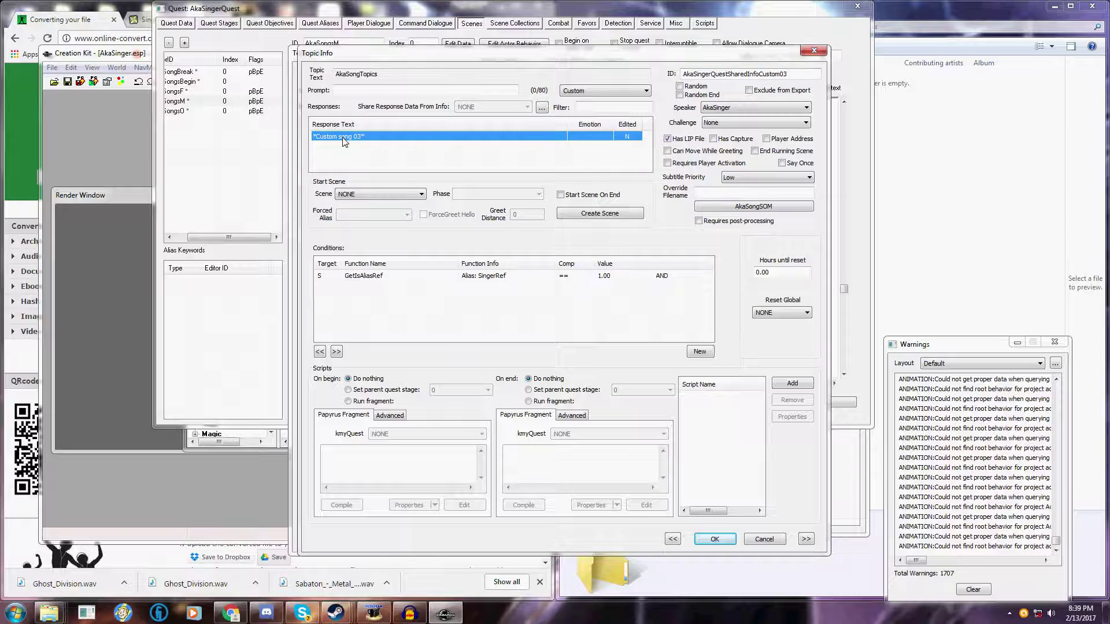
double_click(344, 137)
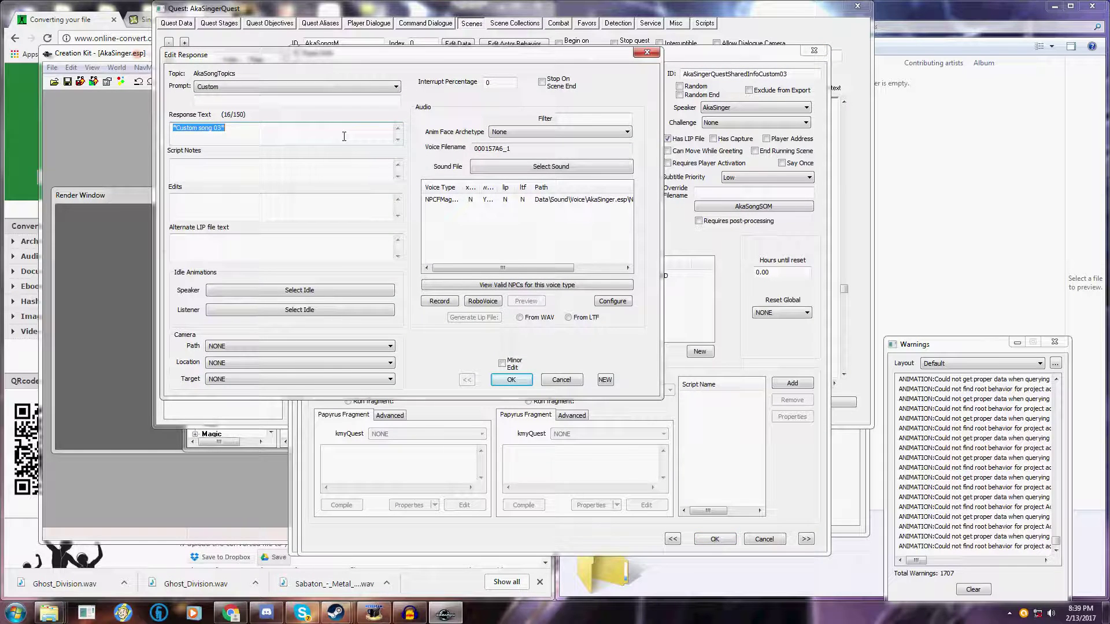
text(*Ghost)
Generate the lip file from WAV for the NPCFMagnolia voice type and accept the response edits
click(520, 318)
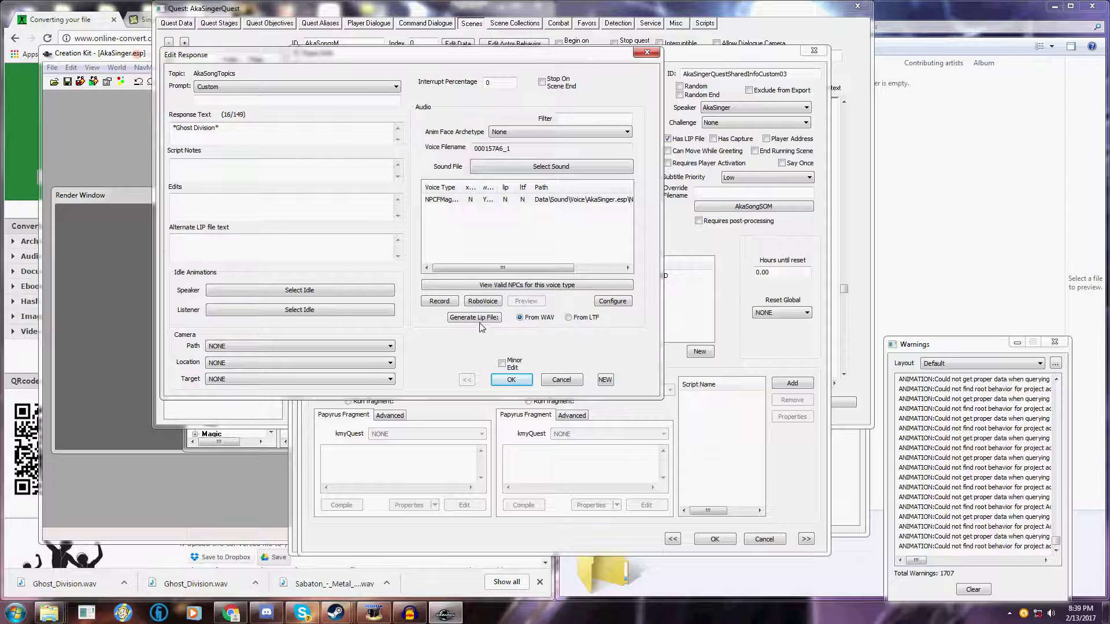
click(546, 201)
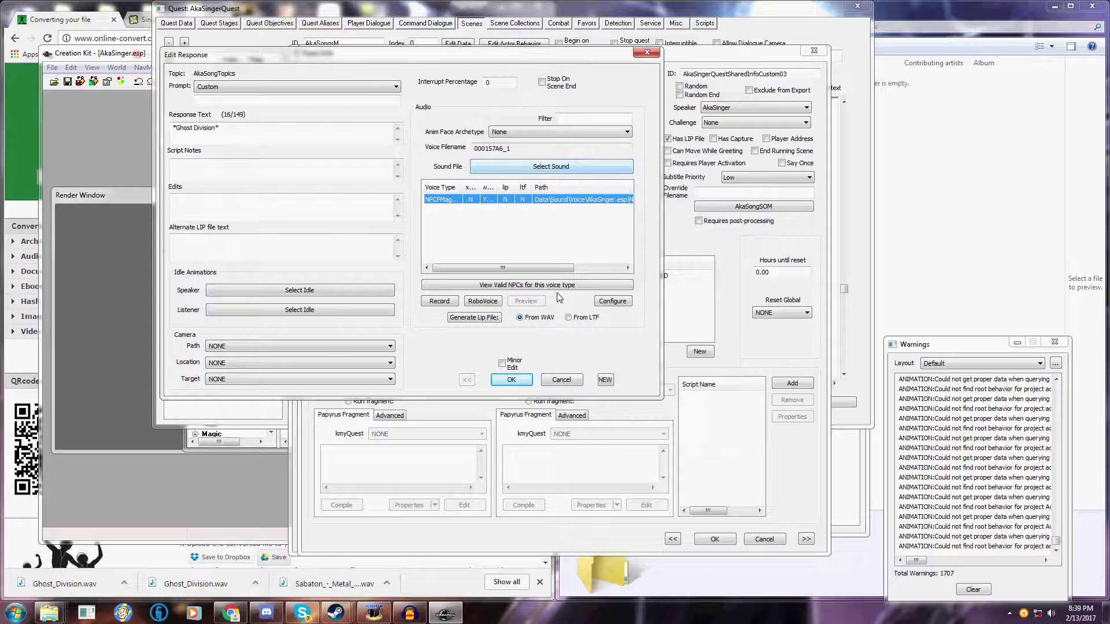
click(475, 318)
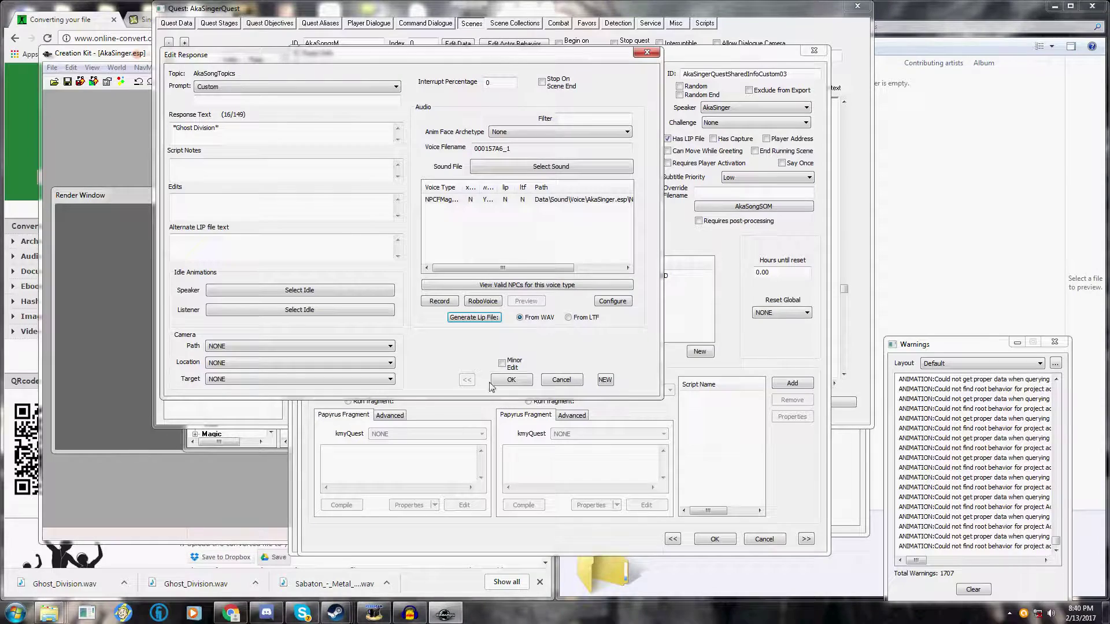
click(508, 380)
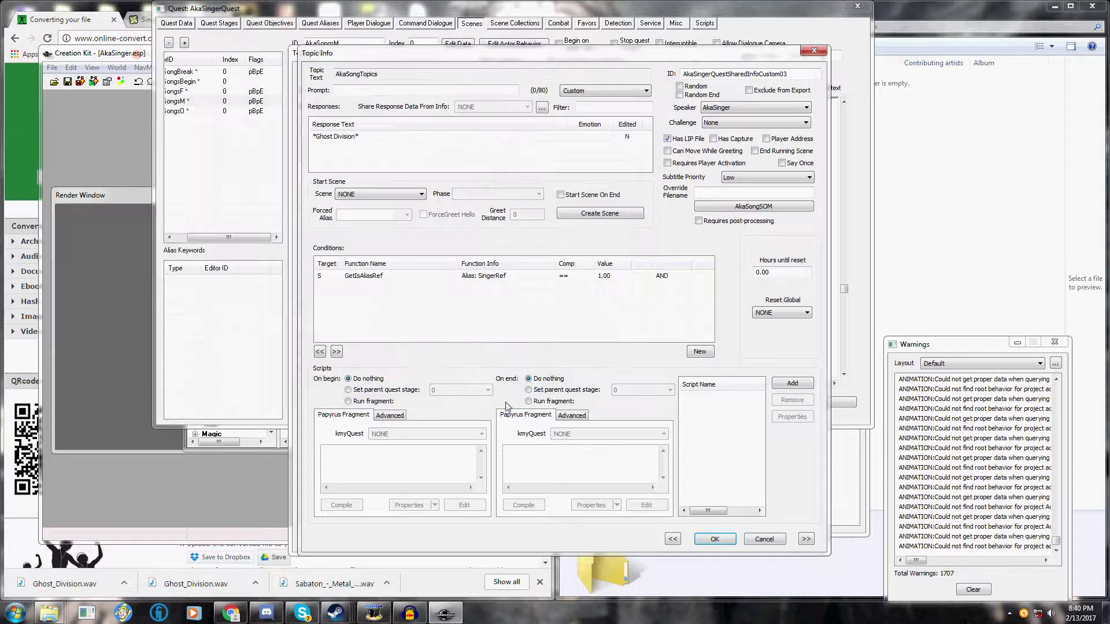
Accept both topic infos, apply the changes to AkaSingerQuest and close the quest
click(716, 538)
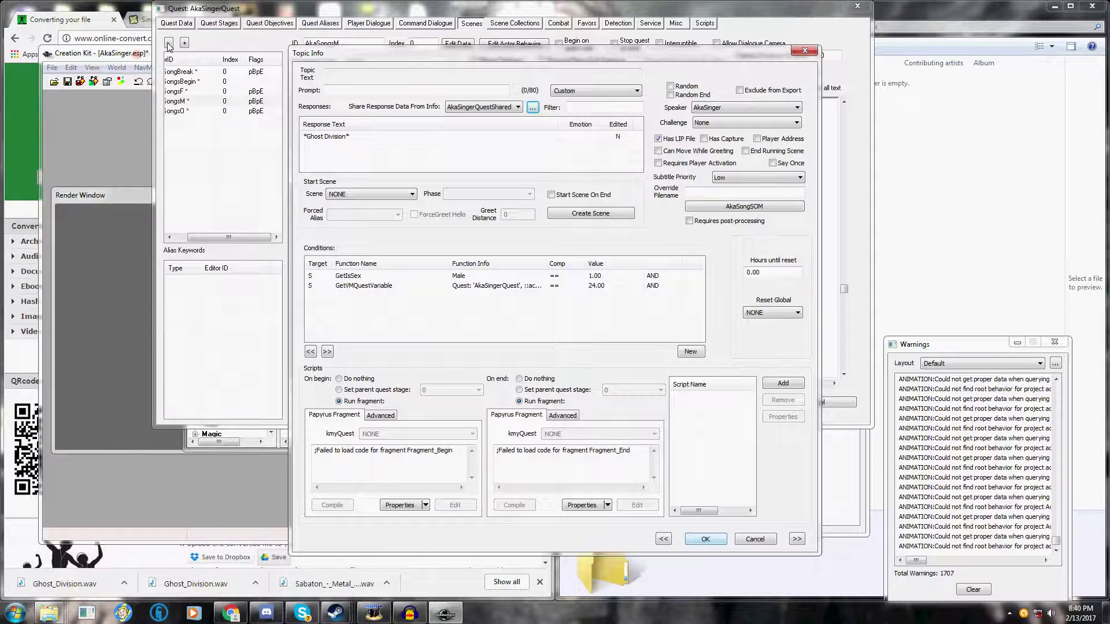
click(707, 539)
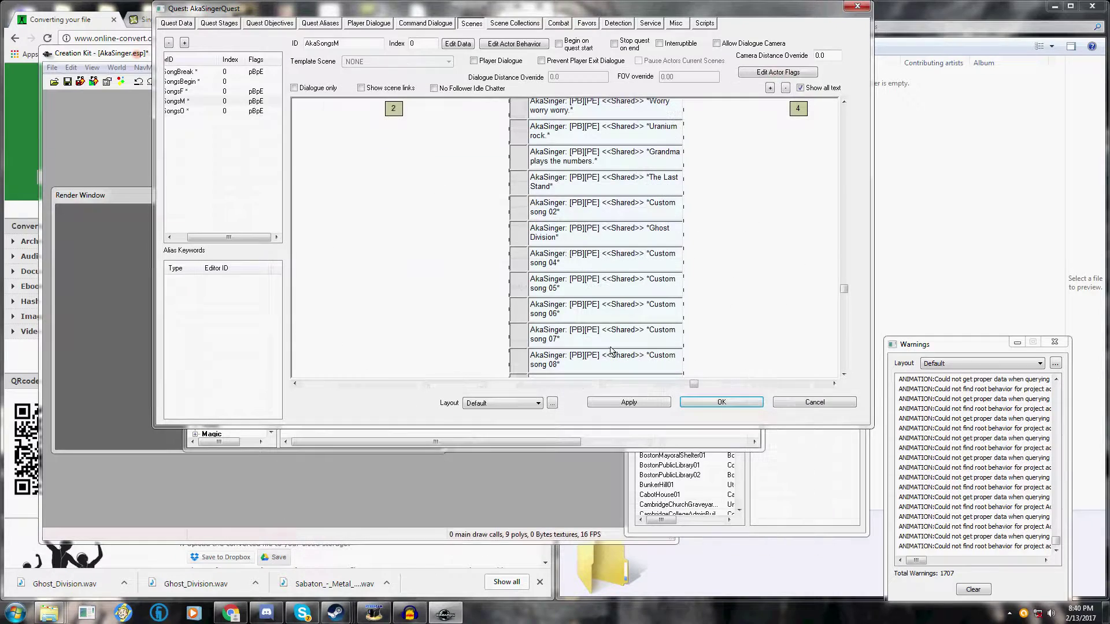
click(645, 403)
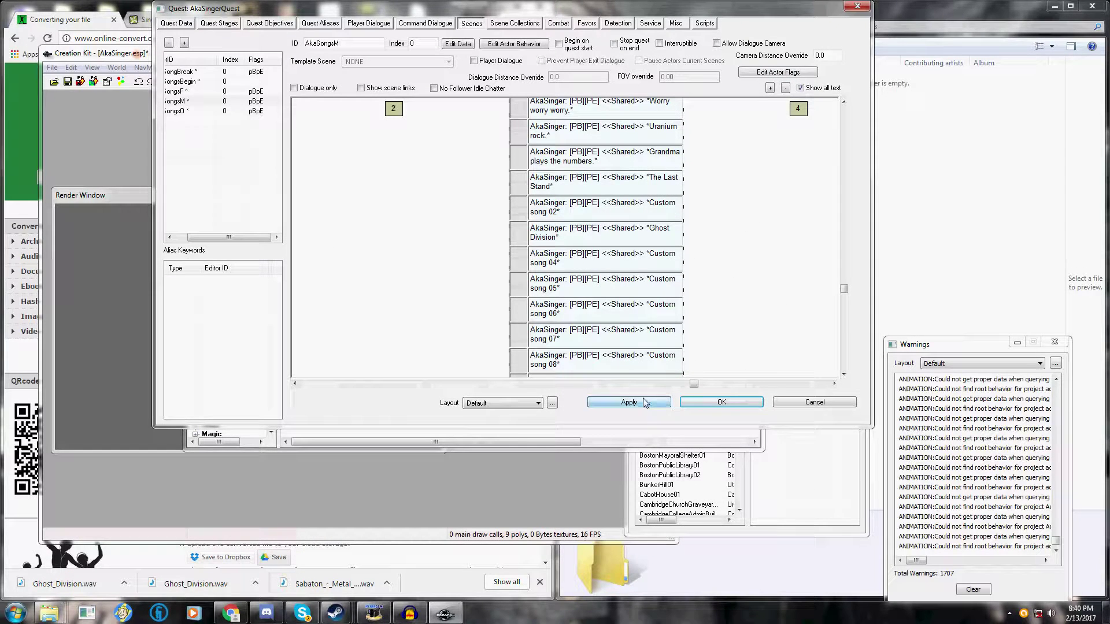
click(696, 408)
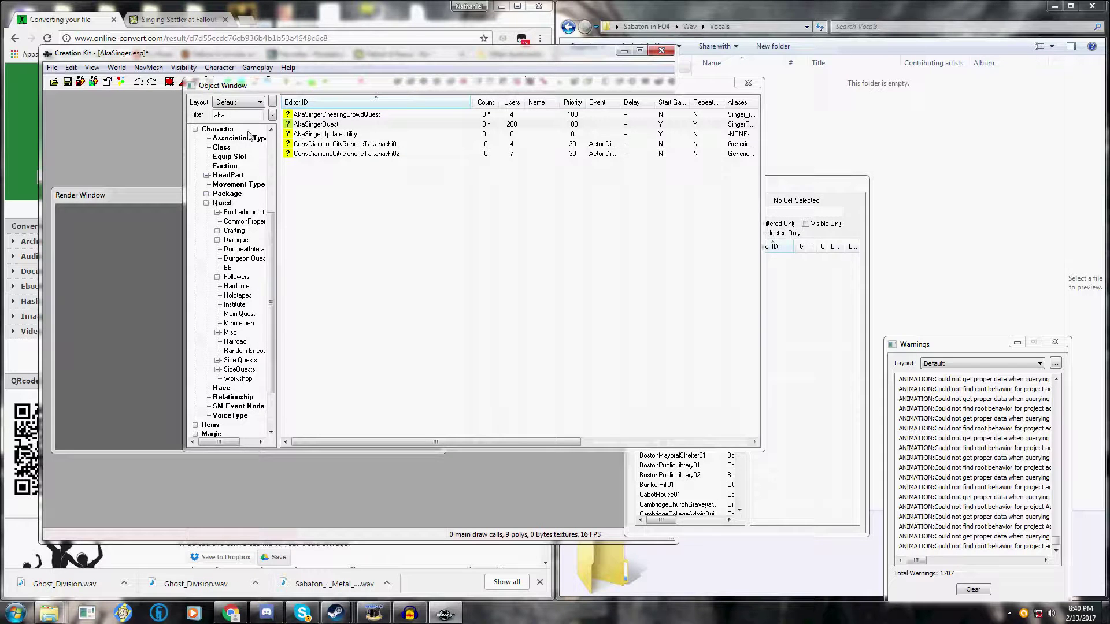
Move the Object Window aside and close it
click(316, 124)
drag(341, 85, 242, 102)
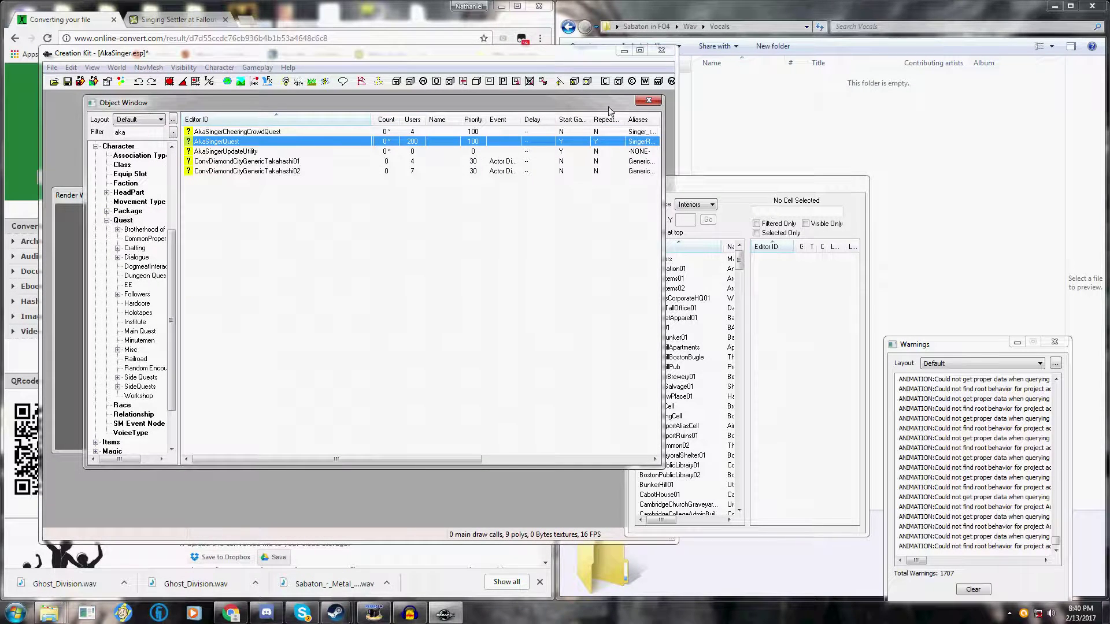
click(649, 100)
Switch to the Fallout 4 folder window and open Data > sound > Voice > AkaSinger.esp > NPCFMagnolia
mouse_move(61, 602)
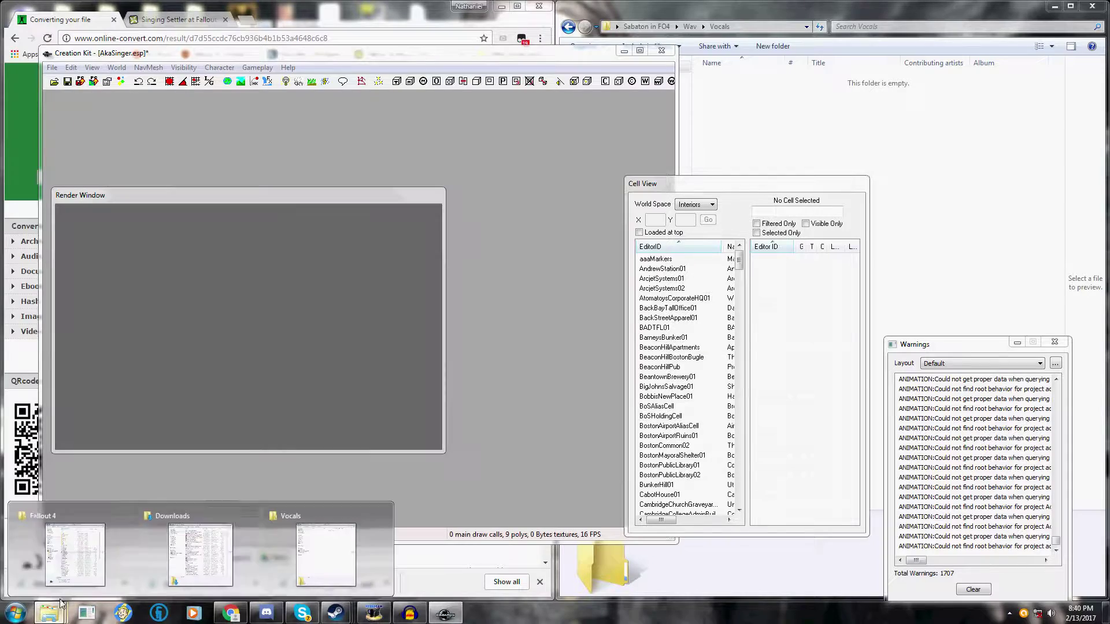
click(75, 554)
click(171, 149)
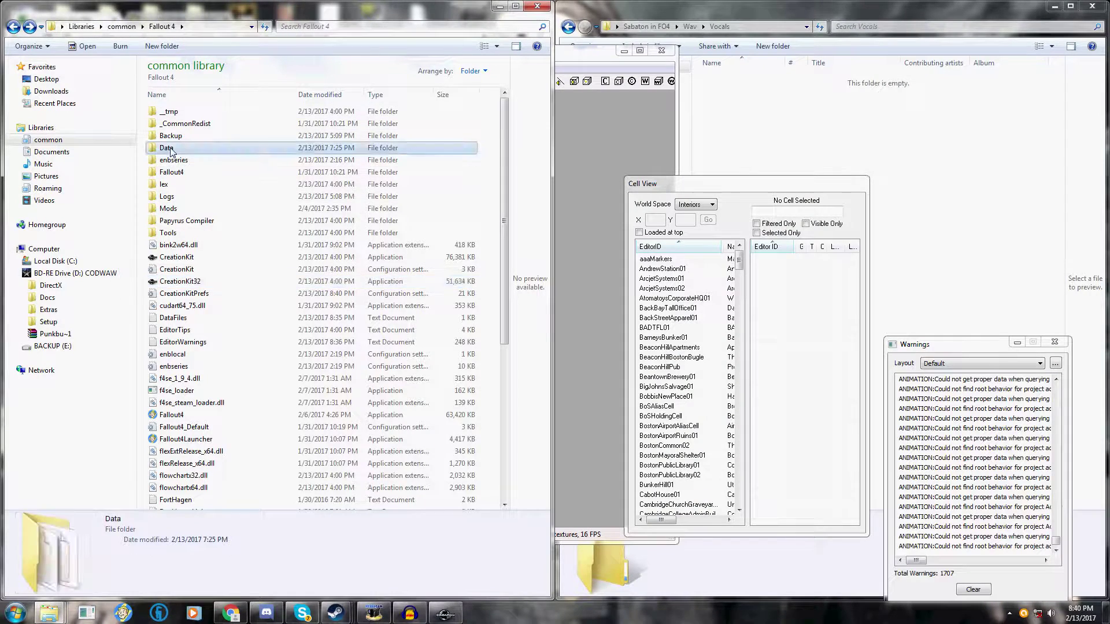
double_click(171, 149)
double_click(174, 208)
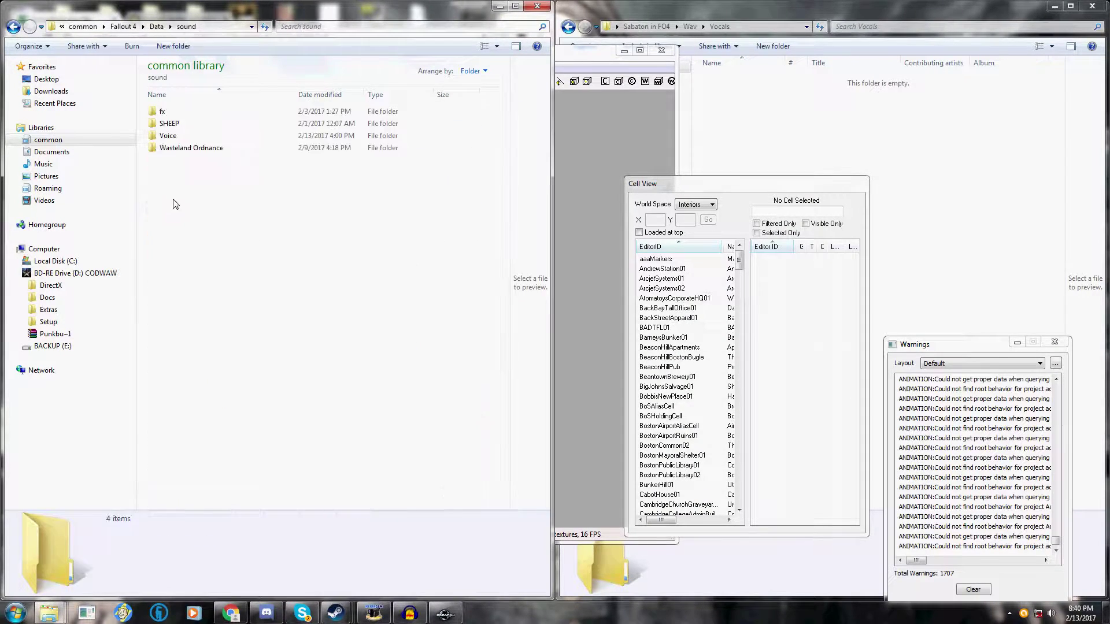
double_click(172, 135)
double_click(184, 112)
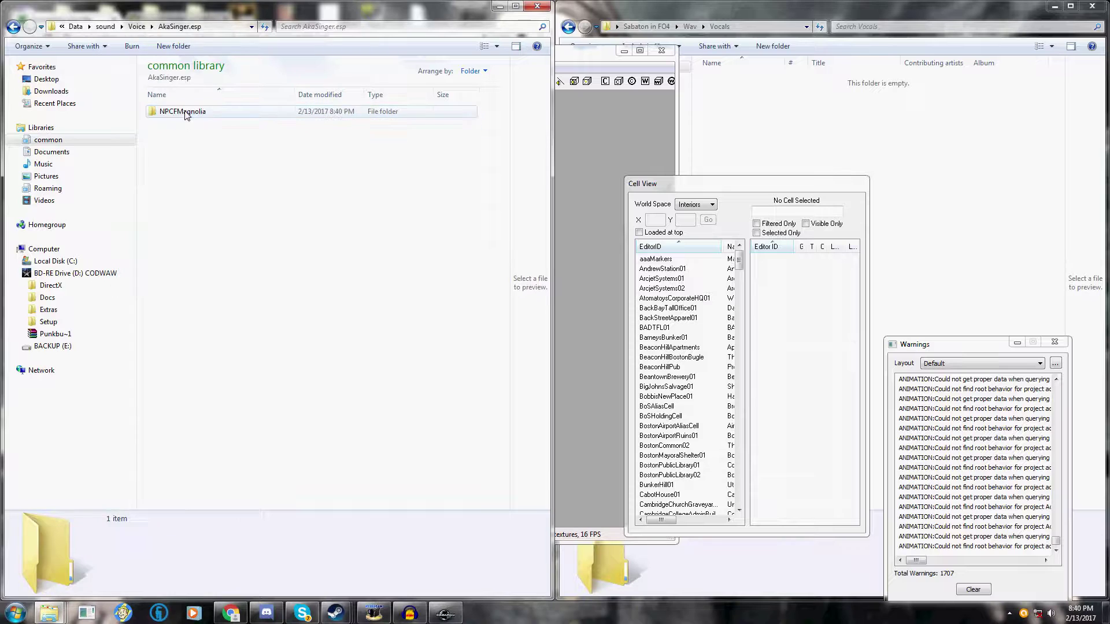
double_click(184, 112)
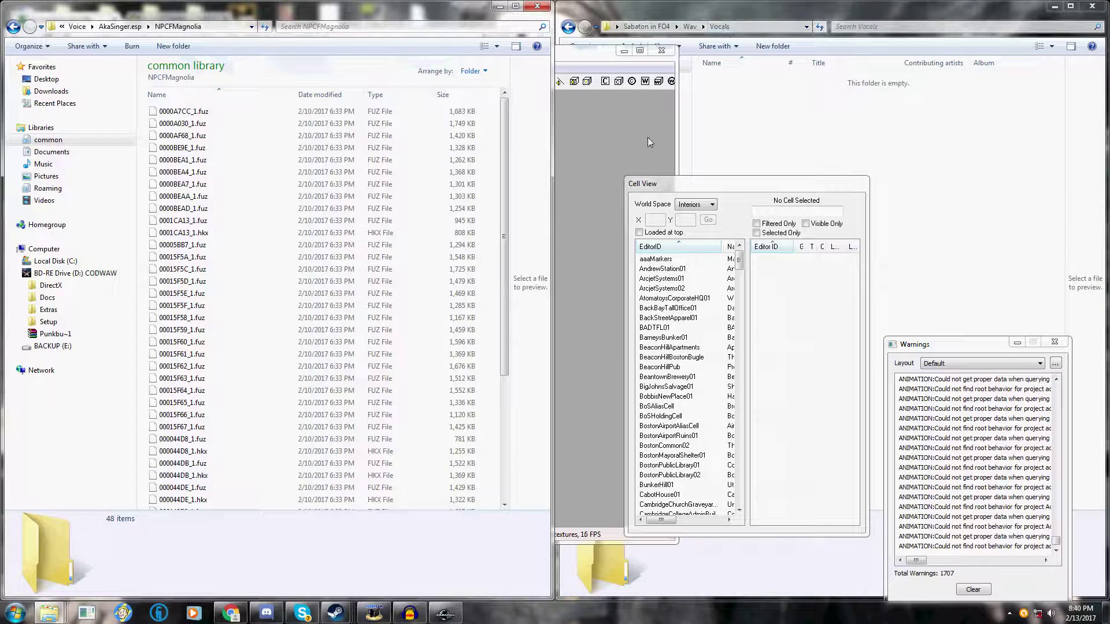
Move the full-song 000157A6_1 WAV from the Wav folder into NPCFMagnolia, replacing the vocals-only file of the same name
click(568, 27)
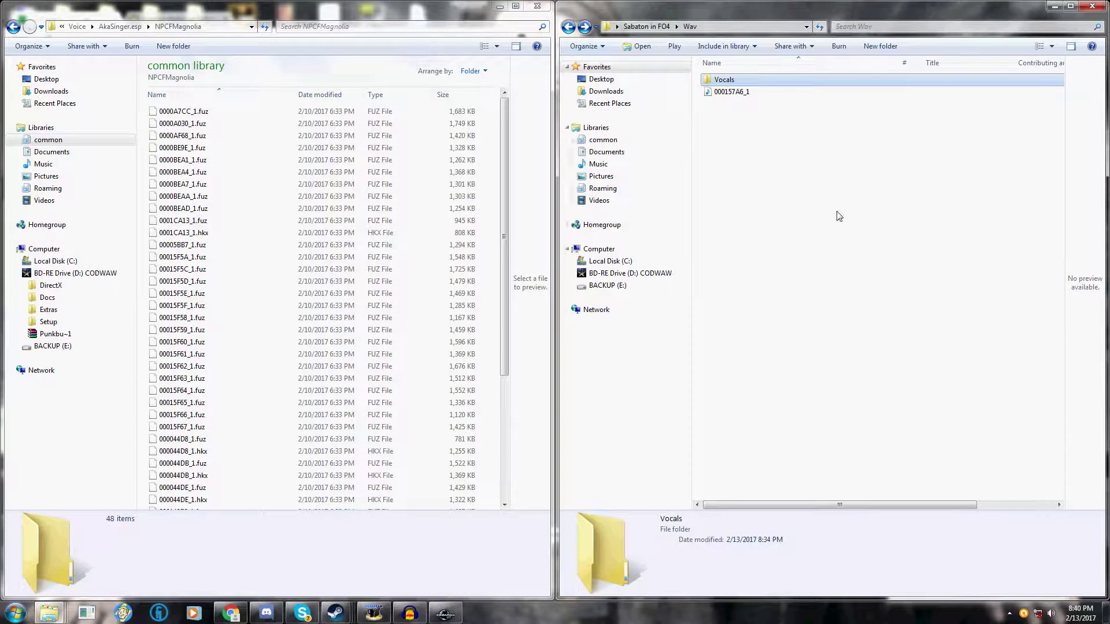
click(731, 91)
drag(504, 231, 495, 363)
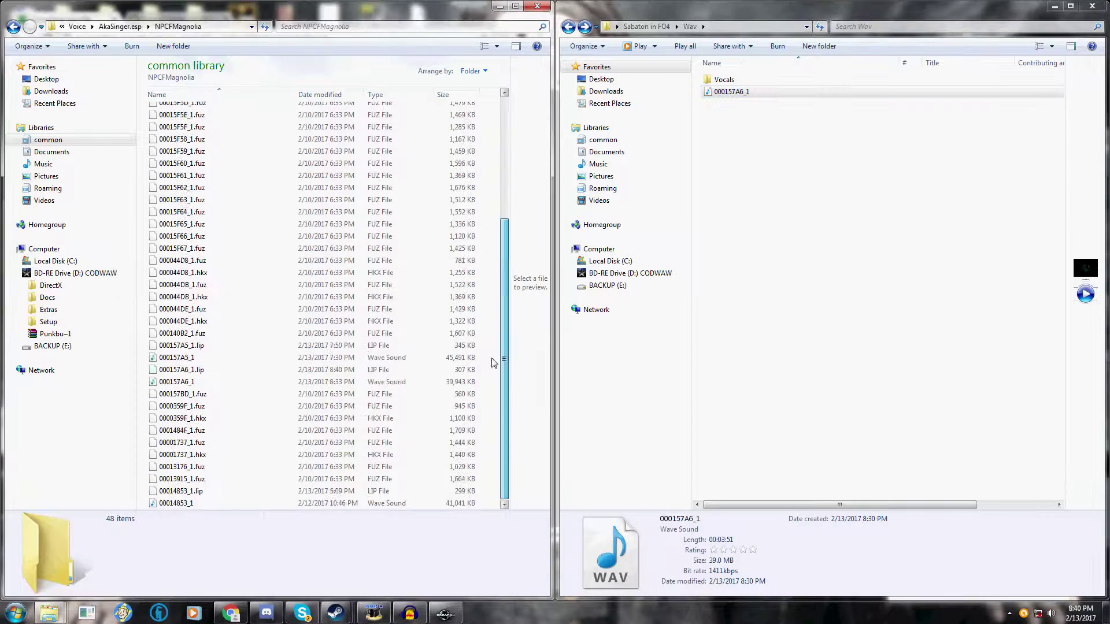
click(731, 92)
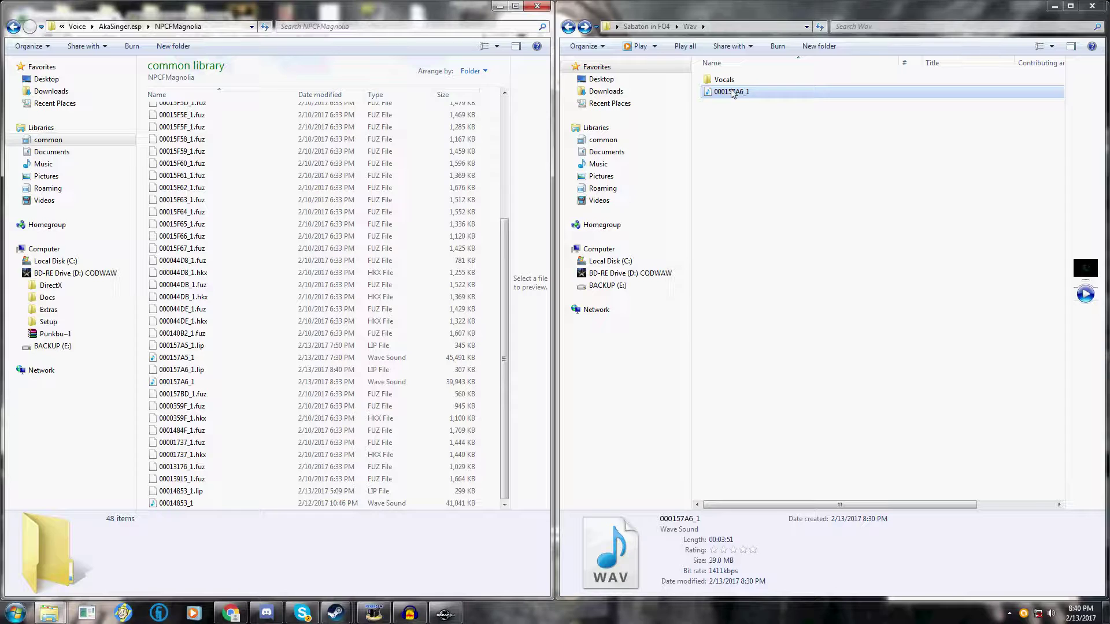
drag(733, 92, 220, 319)
click(534, 259)
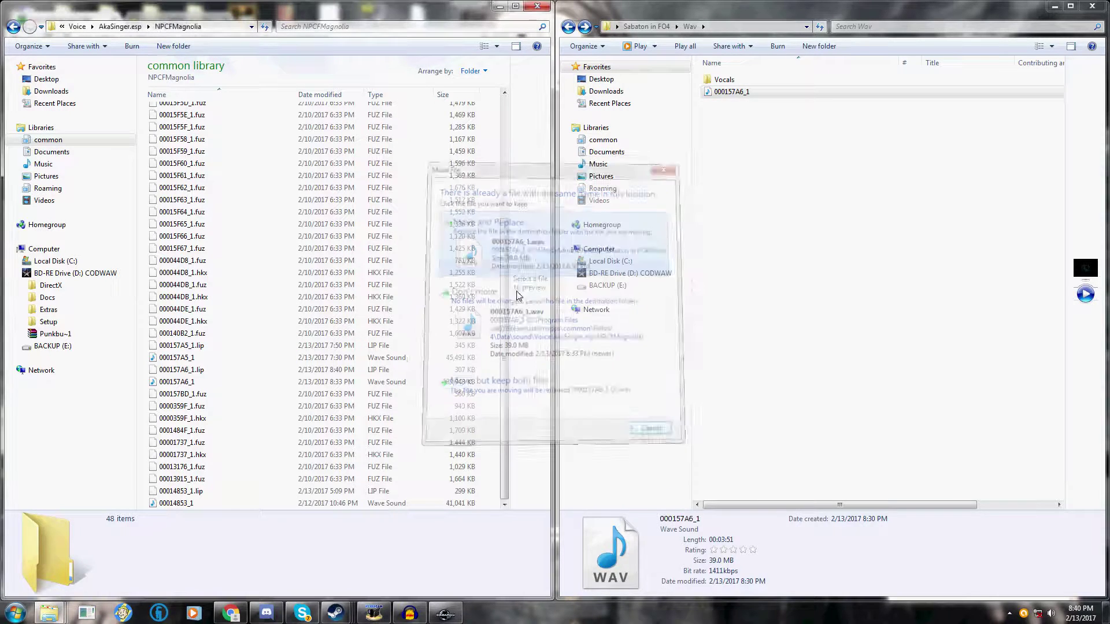